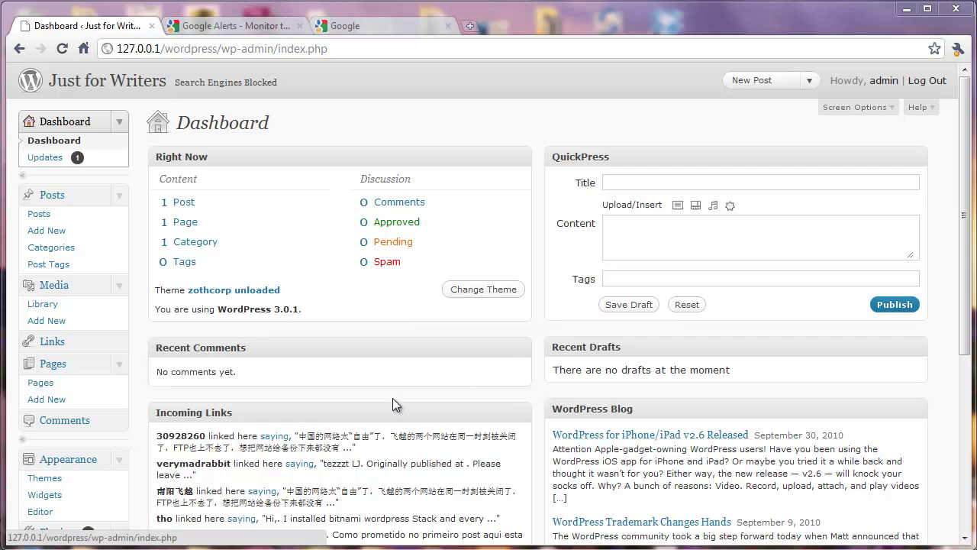
Start a new post titled "Fountain Pens" and open the Content Avalanche News Reader from its editor
{"action": "scroll", "coordinate": [534, 343], "scroll_direction": "down", "scroll_amount": 4}
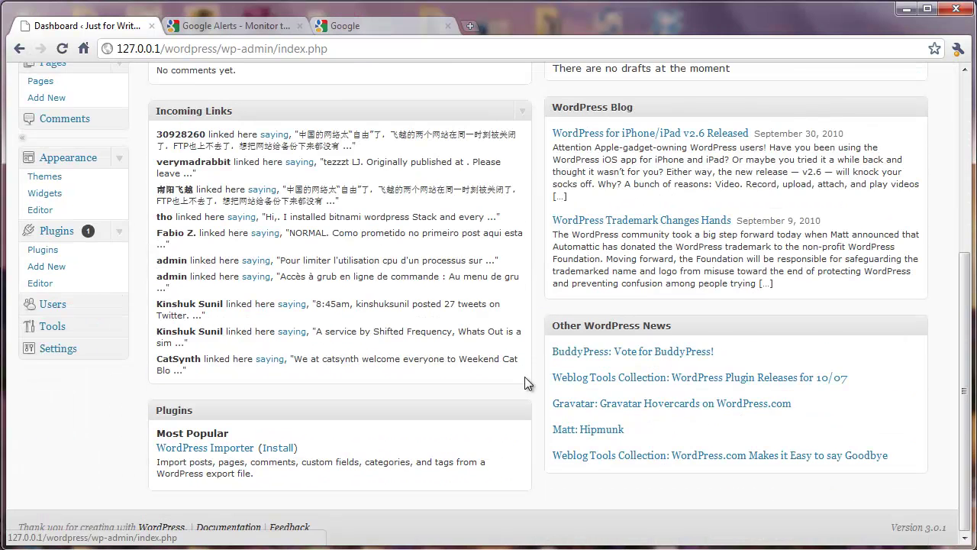
{"action": "scroll", "coordinate": [524, 376], "scroll_direction": "up", "scroll_amount": 4}
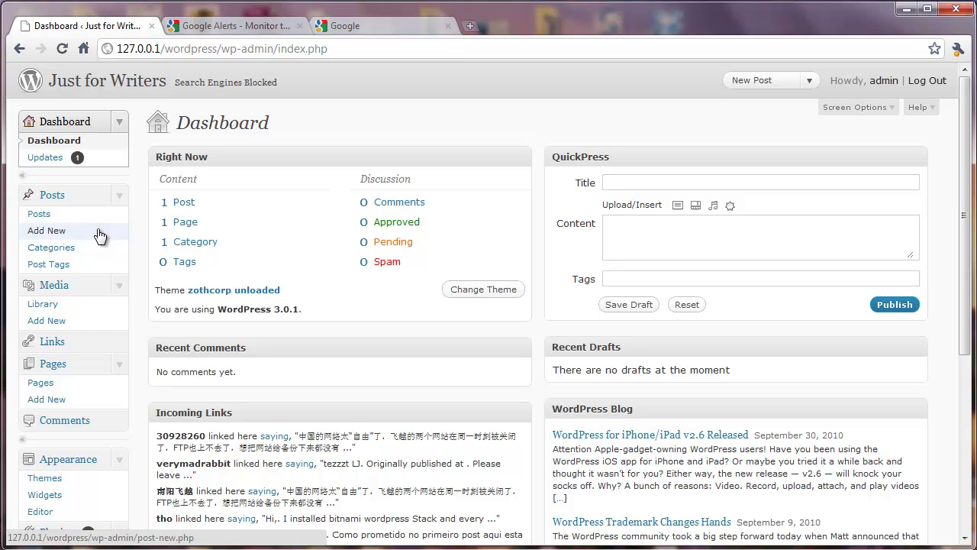
{"action": "left_click", "coordinate": [55, 231]}
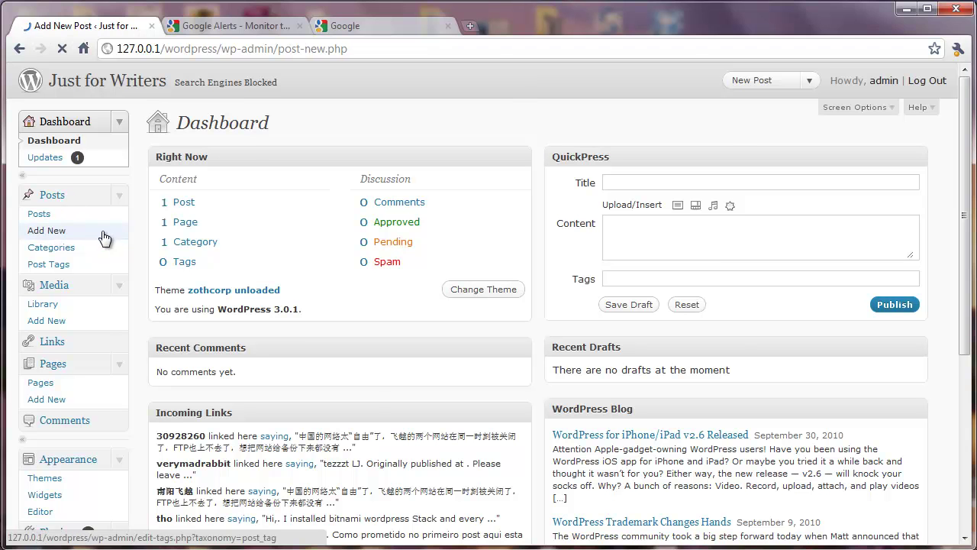
{"action": "left_click", "coordinate": [234, 152]}
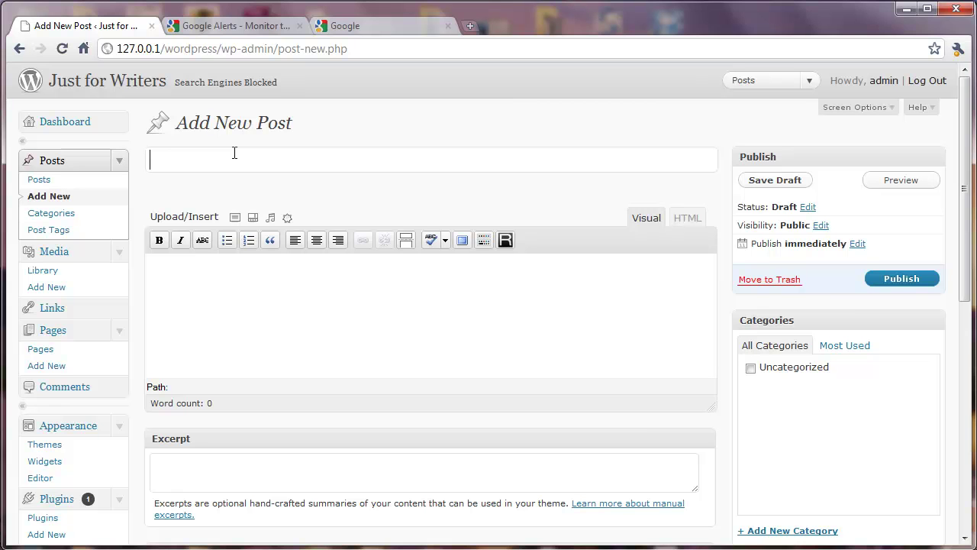
{"action": "type", "text": "Fountain Pens"}
{"action": "left_click", "coordinate": [221, 282]}
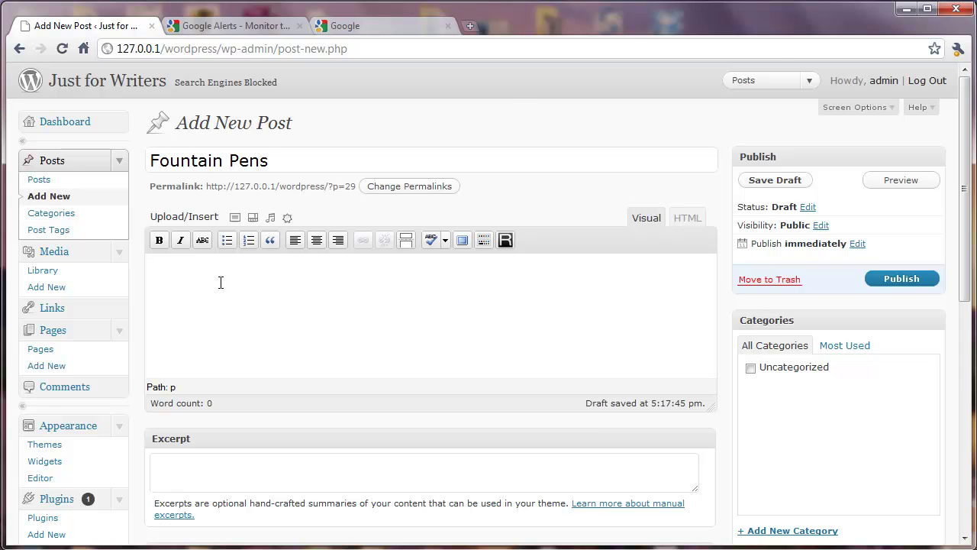
{"action": "left_click", "coordinate": [506, 240]}
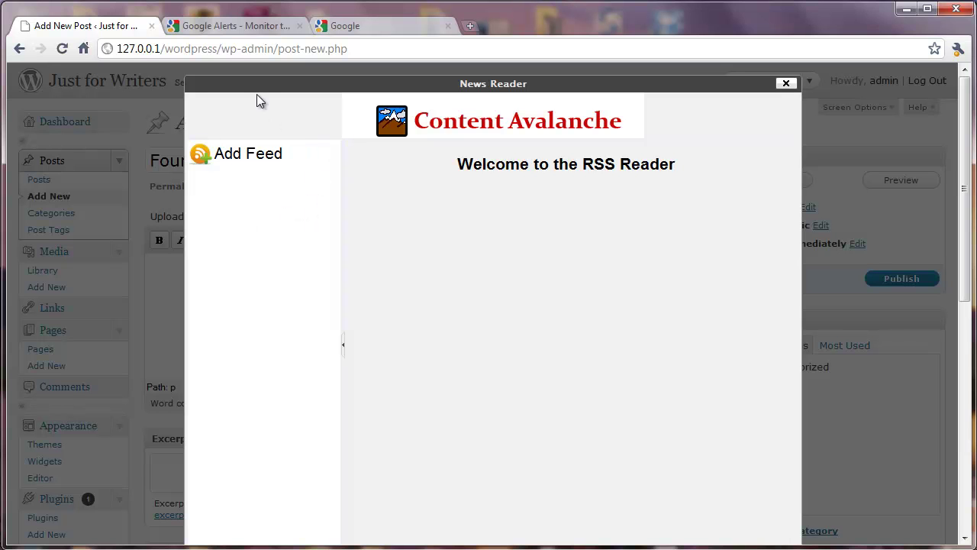
Switch to Google and search the web for "fountain pens"
{"action": "left_click", "coordinate": [254, 28]}
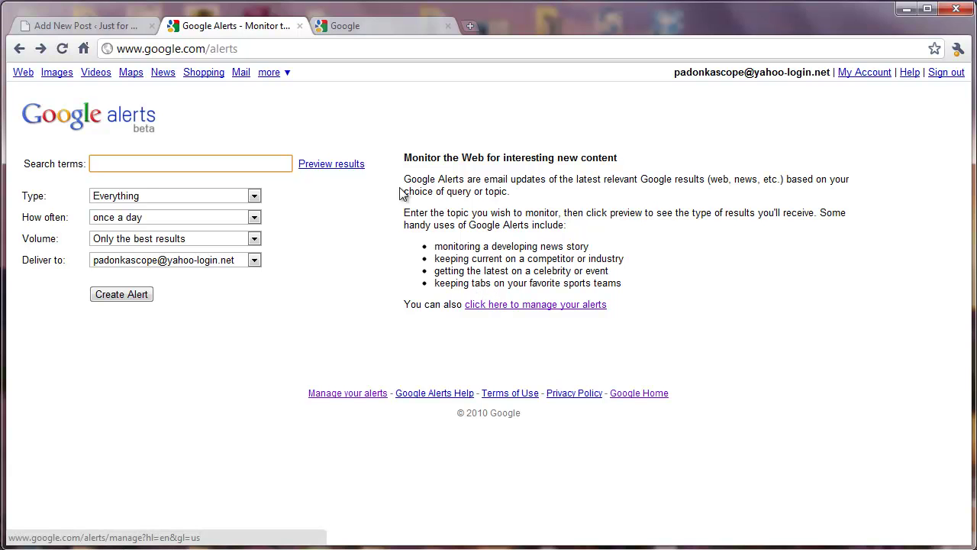
{"action": "left_click", "coordinate": [352, 30]}
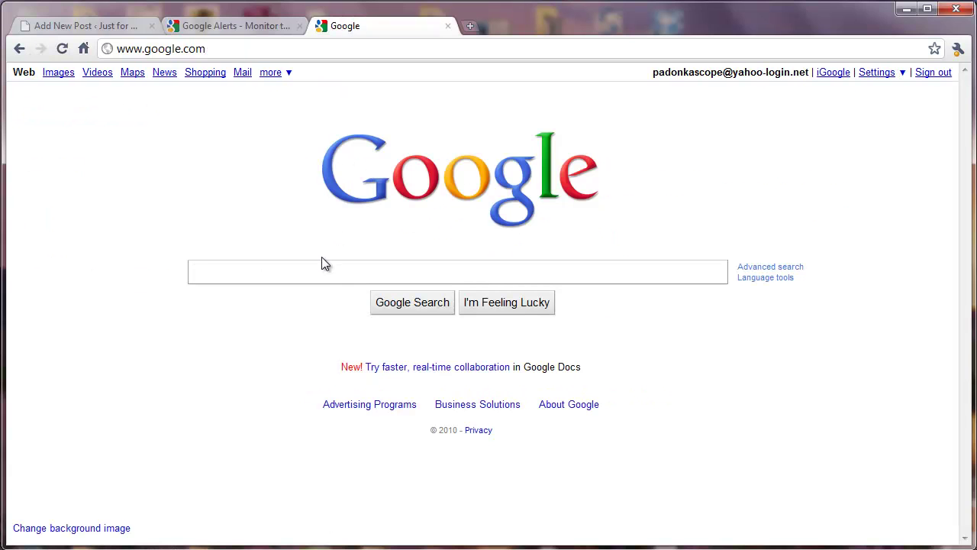
{"action": "type", "text": "fo"}
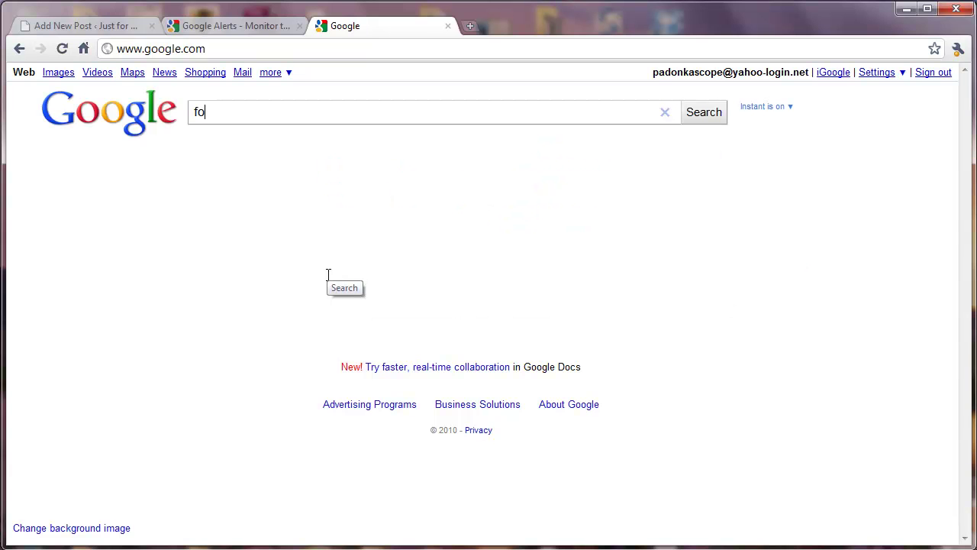
{"action": "type", "text": "untain pens"}
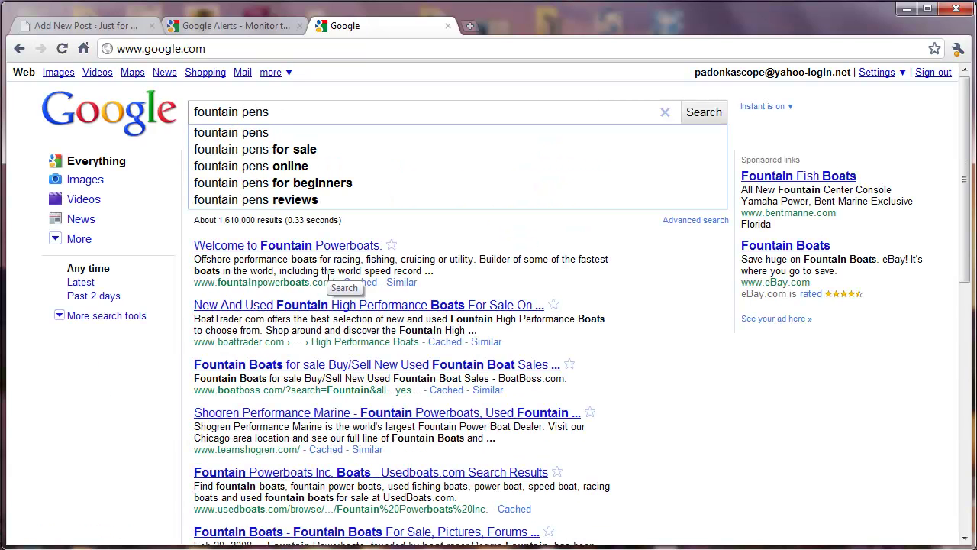
{"action": "key", "text": "Return"}
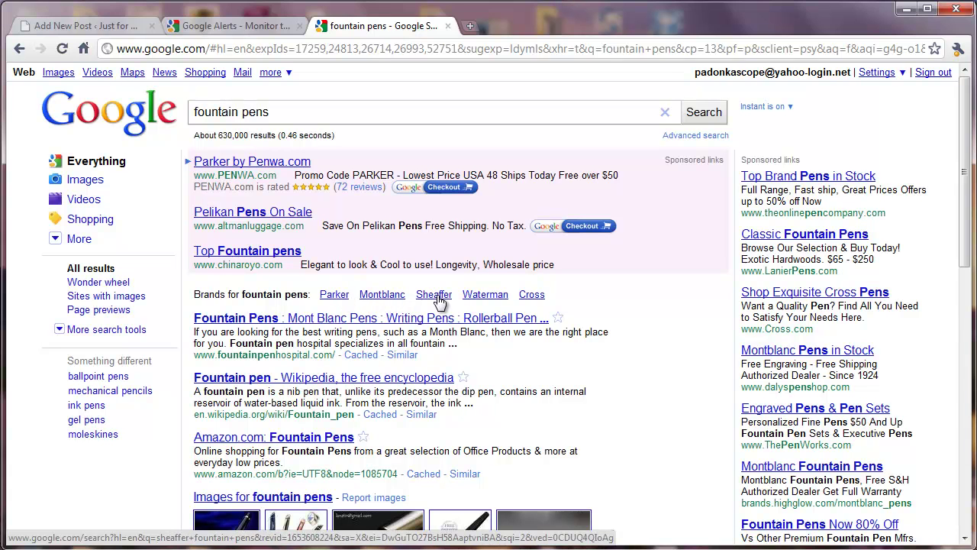
Enter "montblanc pens" as the search terms for a new Google alert, with the type left at Everything
{"action": "left_click", "coordinate": [246, 25]}
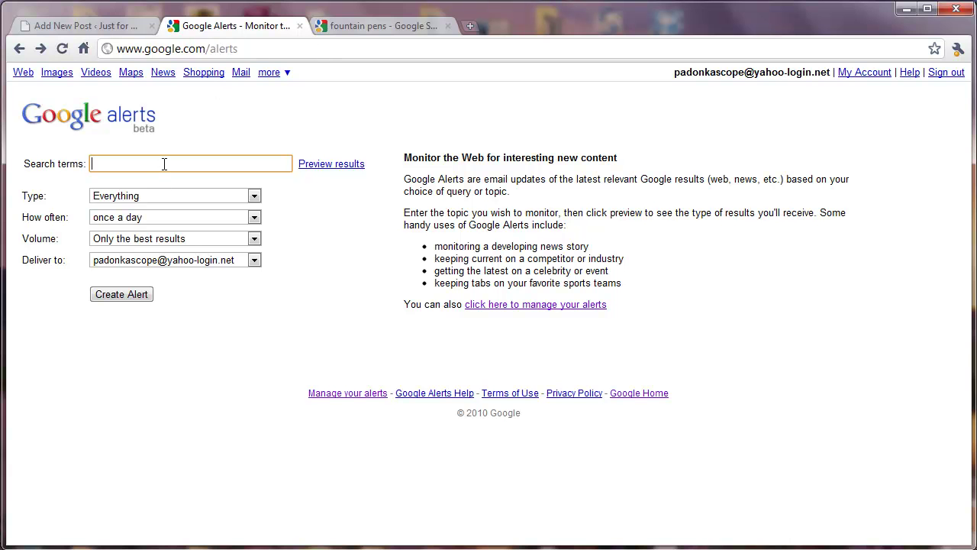
{"action": "left_click", "coordinate": [341, 27]}
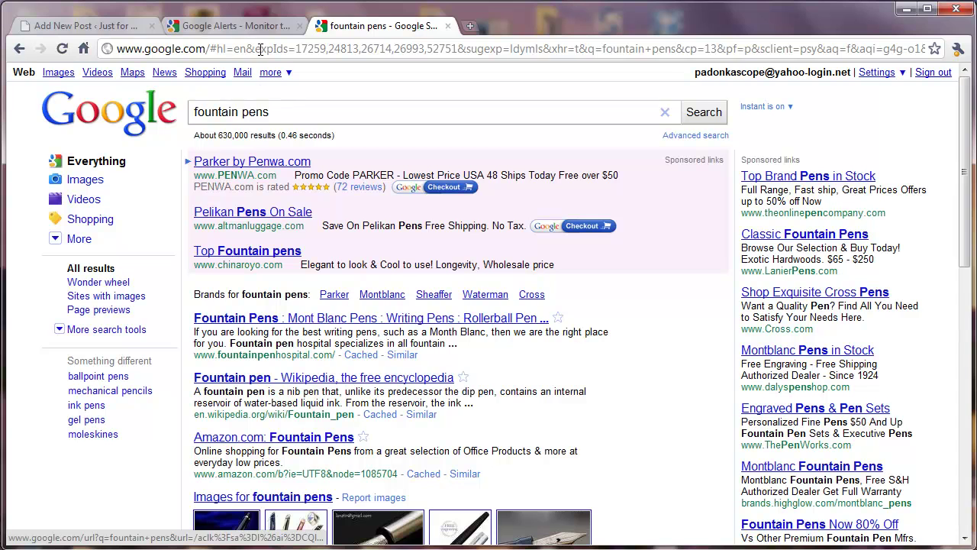
{"action": "left_click", "coordinate": [254, 29]}
{"action": "type", "text": "montblanc pens"}
{"action": "left_click", "coordinate": [168, 195]}
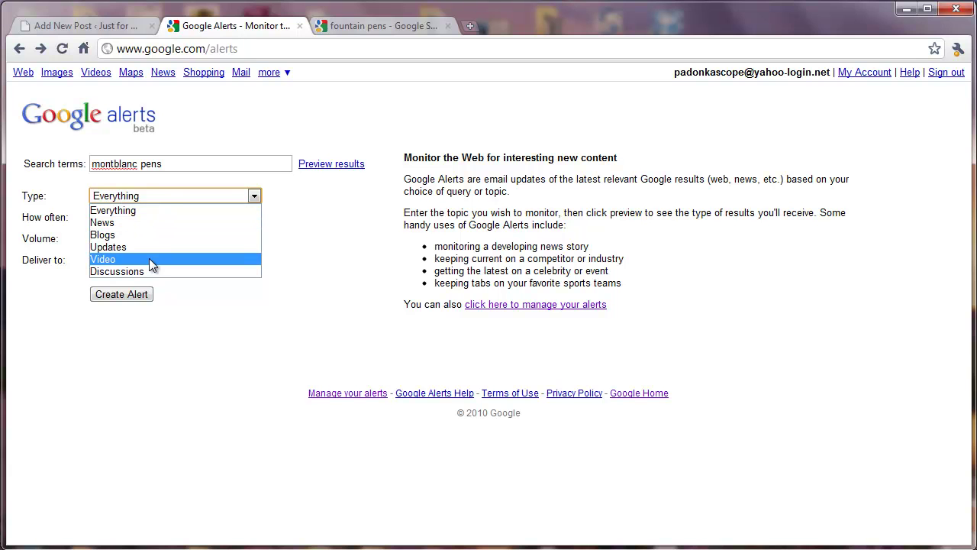
{"action": "left_click", "coordinate": [153, 191]}
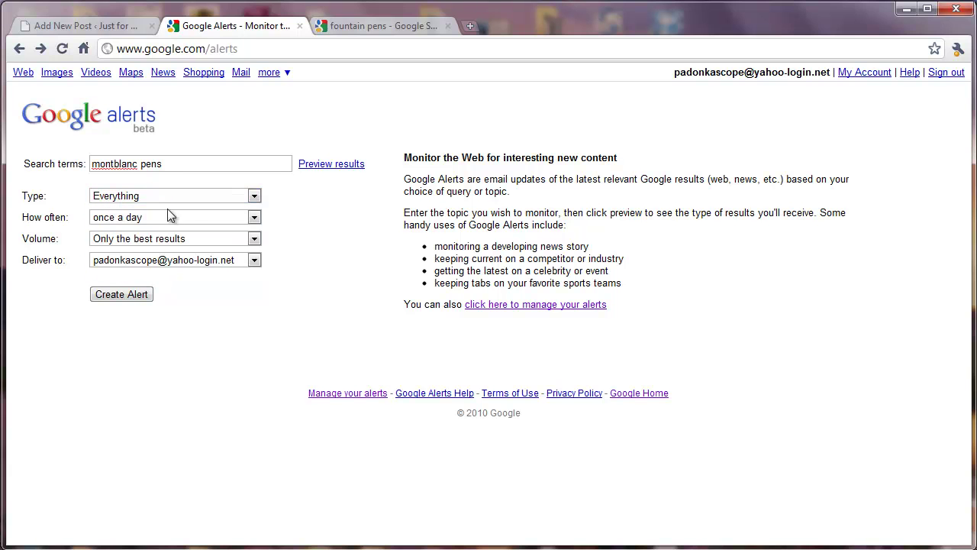
Set the alert's frequency to as-it-happens and its delivery to Feed, and create the alert
{"action": "left_click", "coordinate": [190, 219]}
{"action": "left_click", "coordinate": [185, 231]}
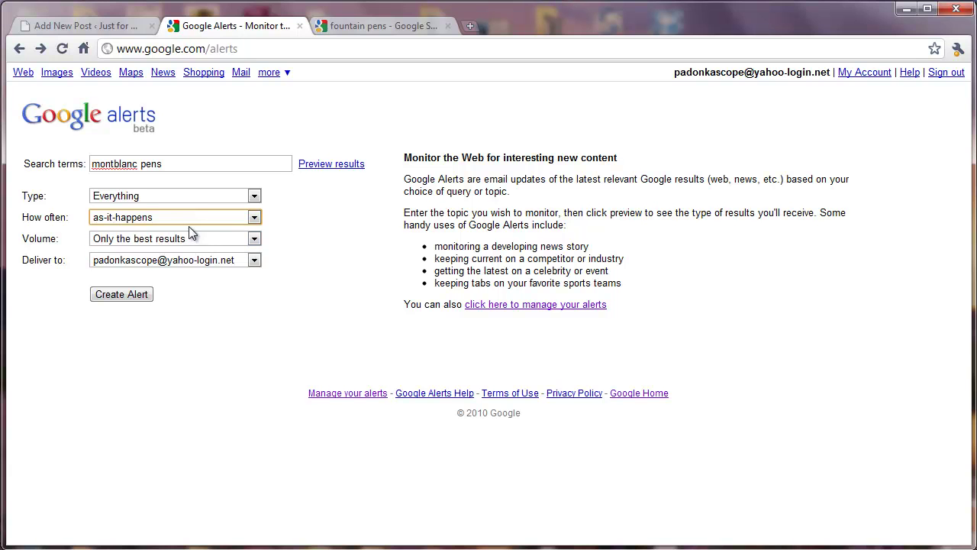
{"action": "left_click", "coordinate": [213, 257]}
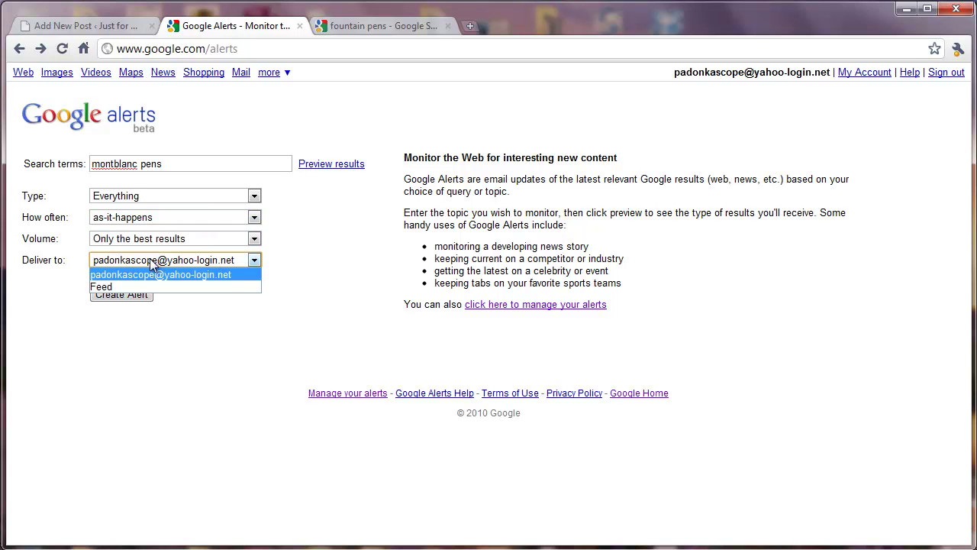
{"action": "left_click", "coordinate": [75, 264]}
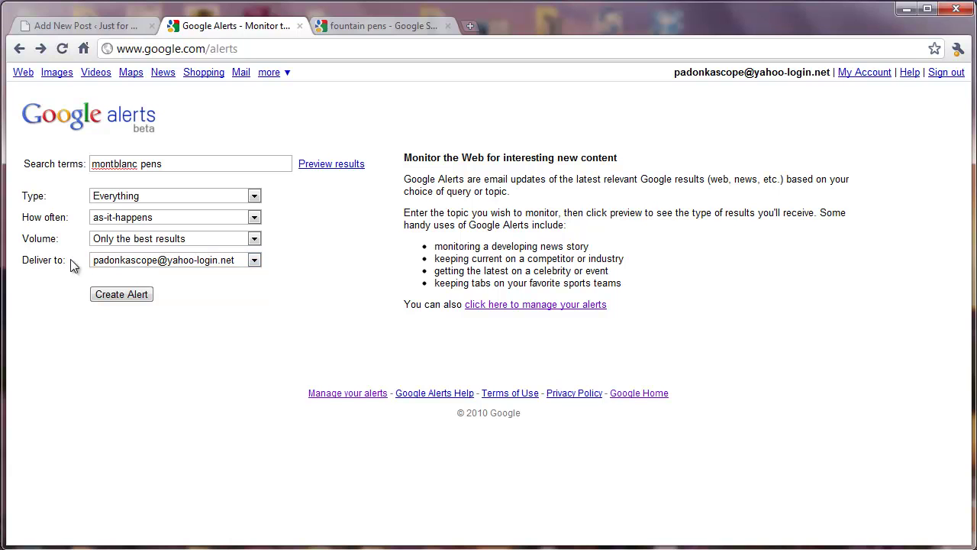
{"action": "left_click", "coordinate": [136, 259]}
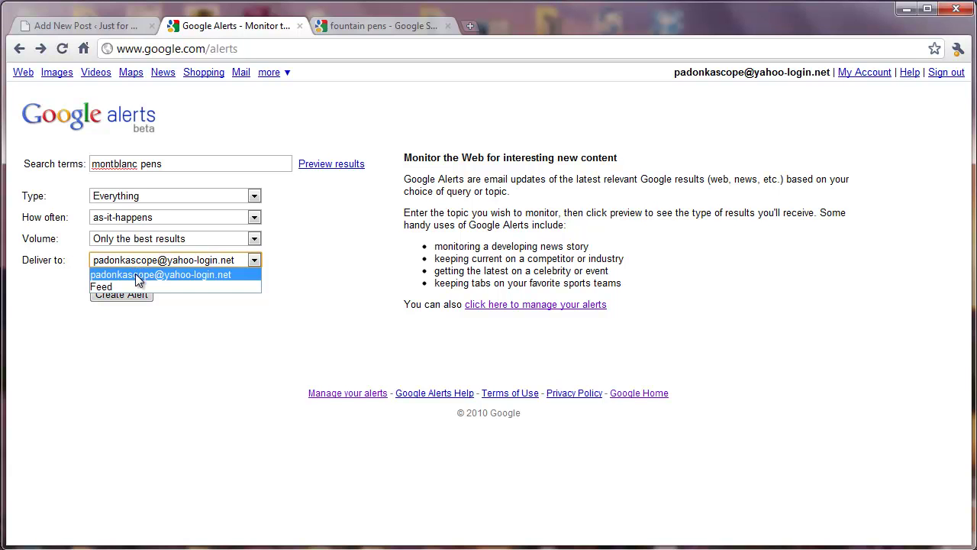
{"action": "left_click", "coordinate": [125, 286]}
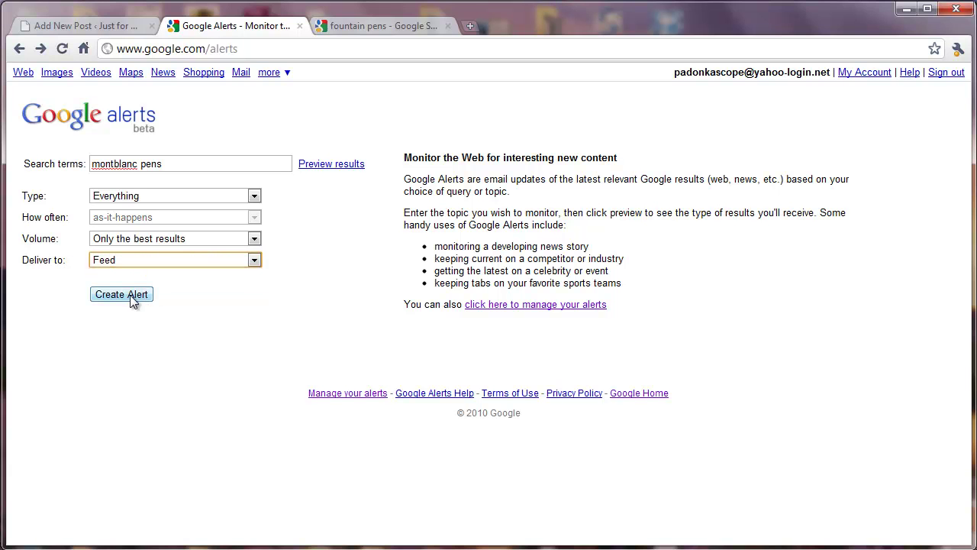
{"action": "left_click", "coordinate": [130, 298]}
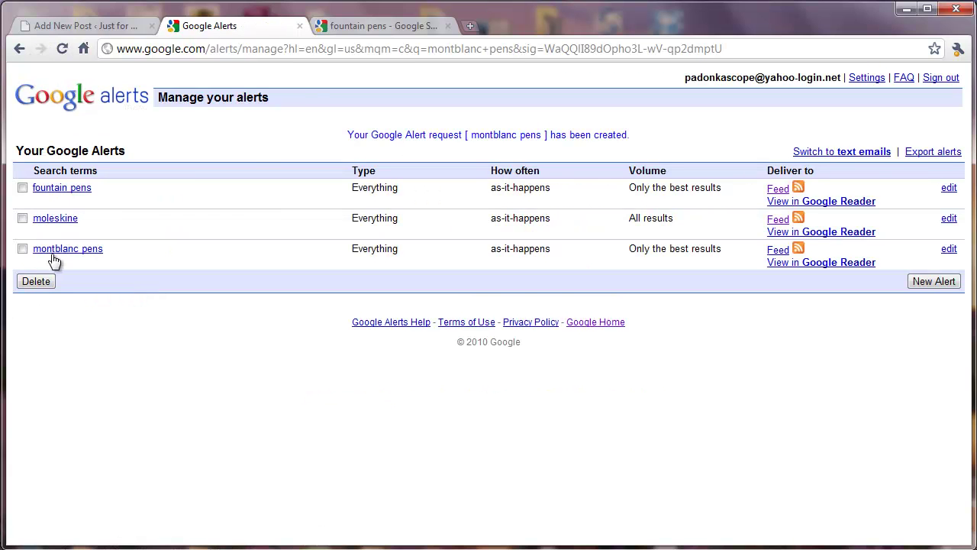
{"action": "left_click", "coordinate": [22, 250]}
{"action": "left_click_drag", "start_coordinate": [108, 254], "coordinate": [91, 253]}
{"action": "left_click_drag", "start_coordinate": [68, 253], "coordinate": [34, 254]}
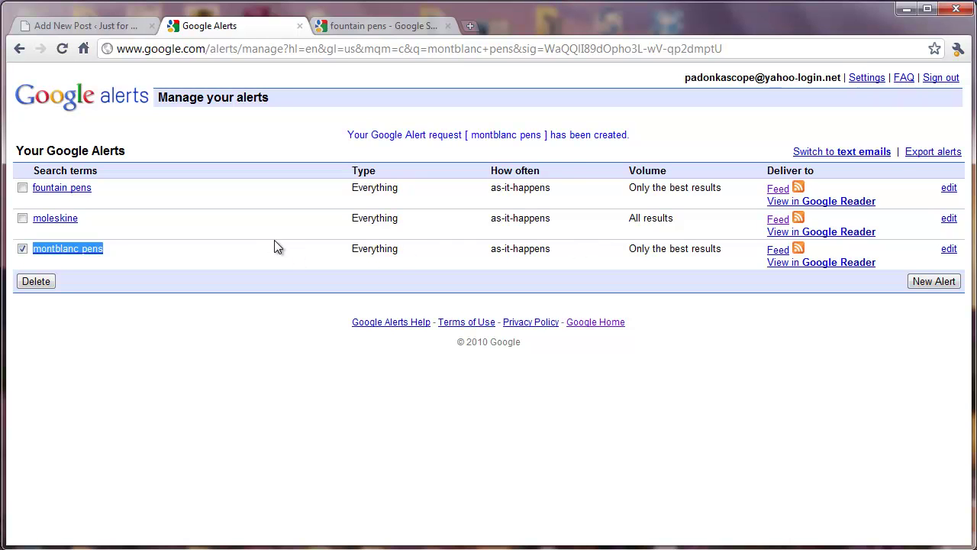
{"action": "left_click", "coordinate": [23, 249]}
{"action": "left_click", "coordinate": [256, 233]}
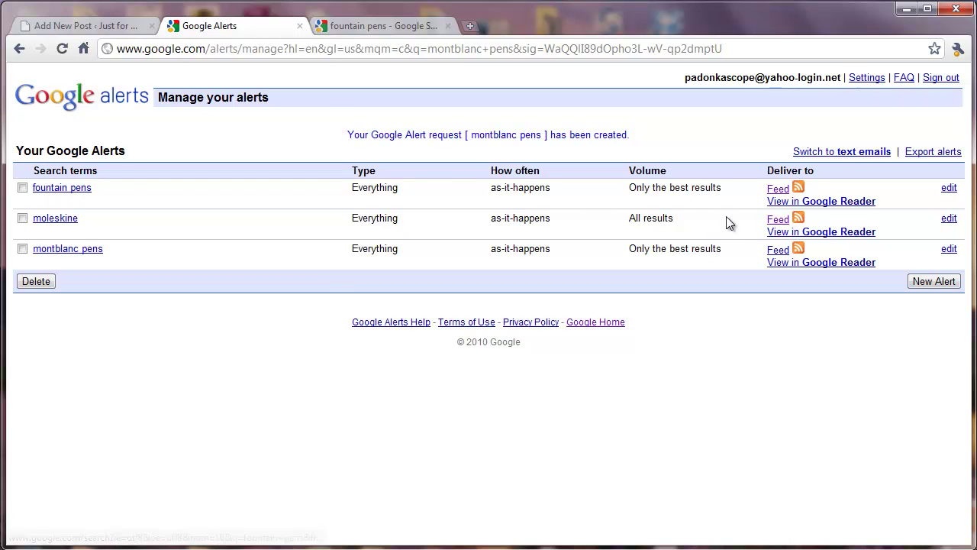
Examine the contents of the fountain pens alert's feed and copy the feed's link address
{"action": "left_click", "coordinate": [778, 189]}
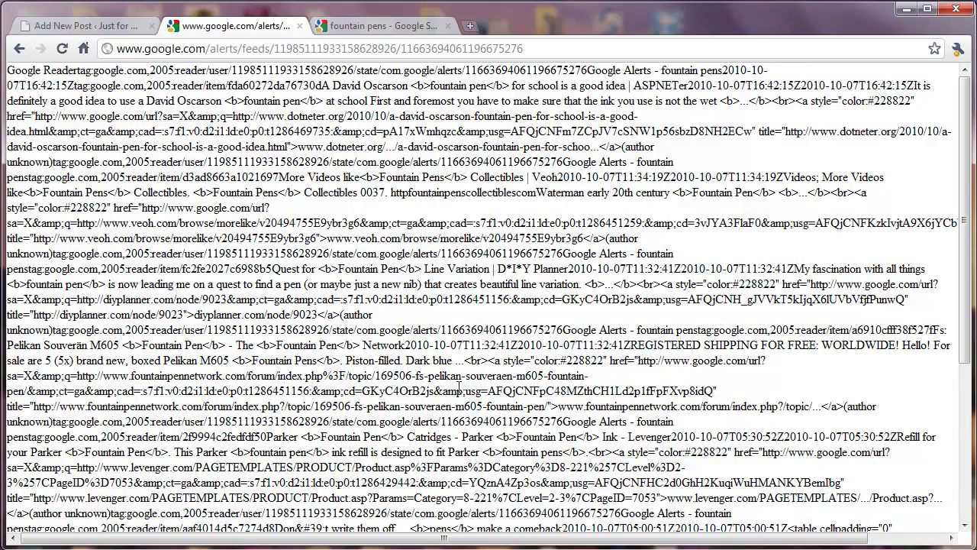
{"action": "scroll", "coordinate": [458, 389], "scroll_direction": "down", "scroll_amount": 3}
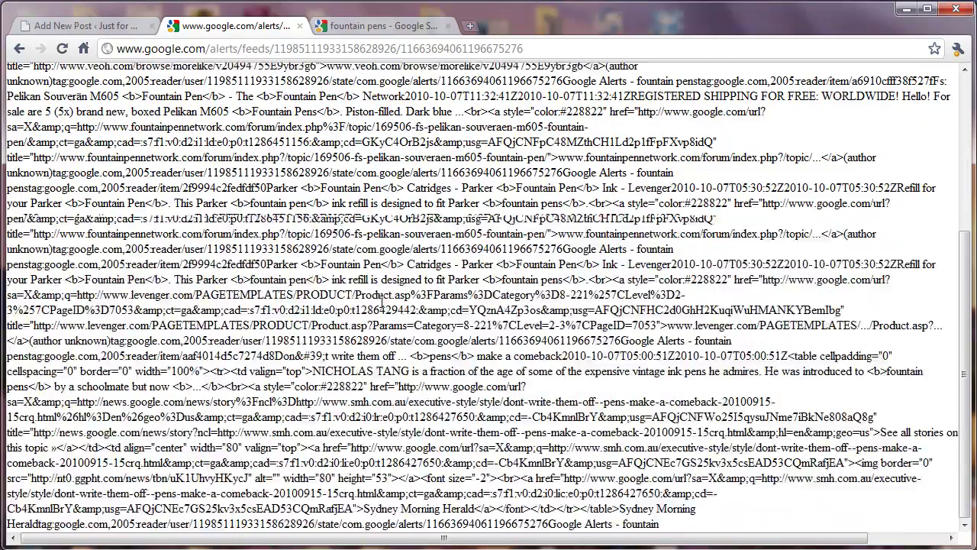
{"action": "scroll", "coordinate": [381, 302], "scroll_direction": "up", "scroll_amount": 3}
{"action": "left_click", "coordinate": [20, 52]}
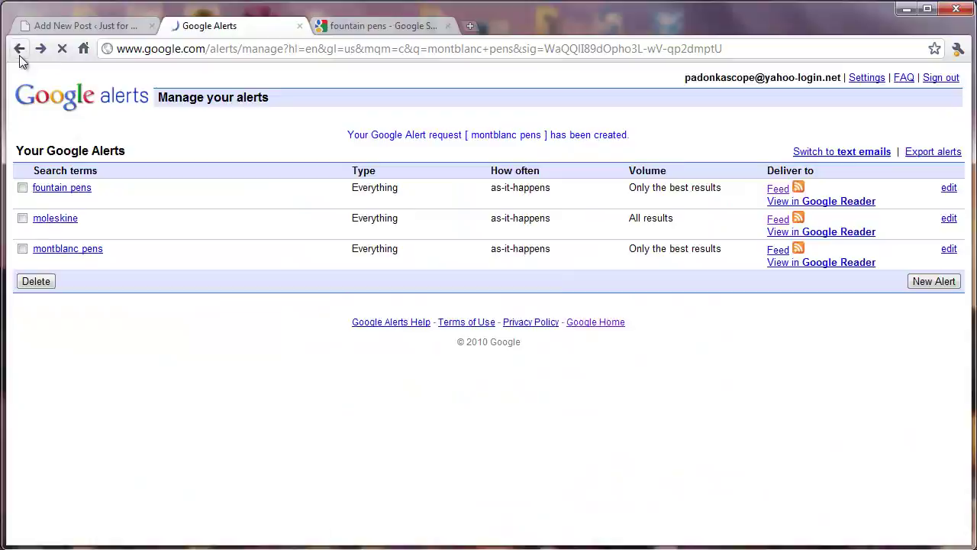
{"action": "right_click", "coordinate": [787, 193]}
{"action": "left_click", "coordinate": [846, 266]}
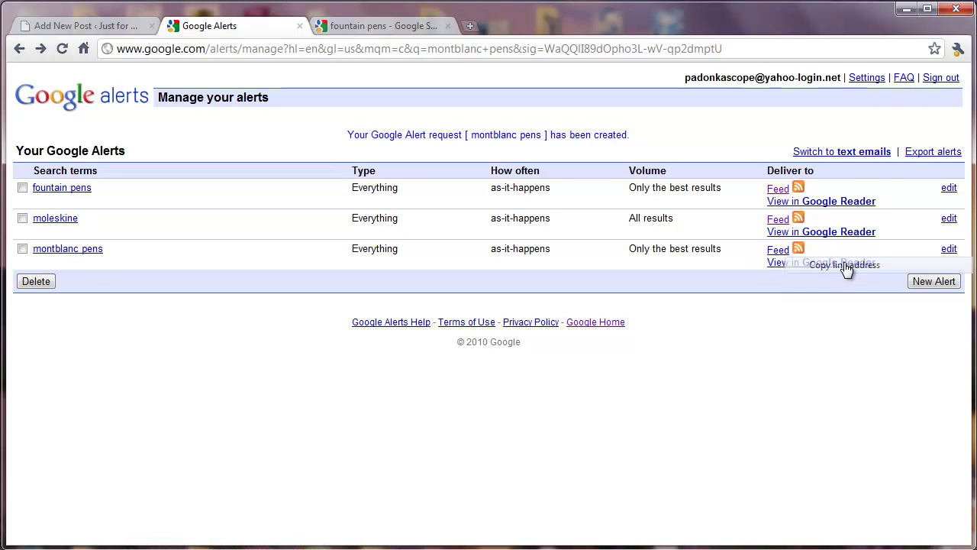
Return to the WordPress post, start a new News Reader feed named "Fountain Pens" and paste the copied link as its feed URL
{"action": "left_click", "coordinate": [78, 26]}
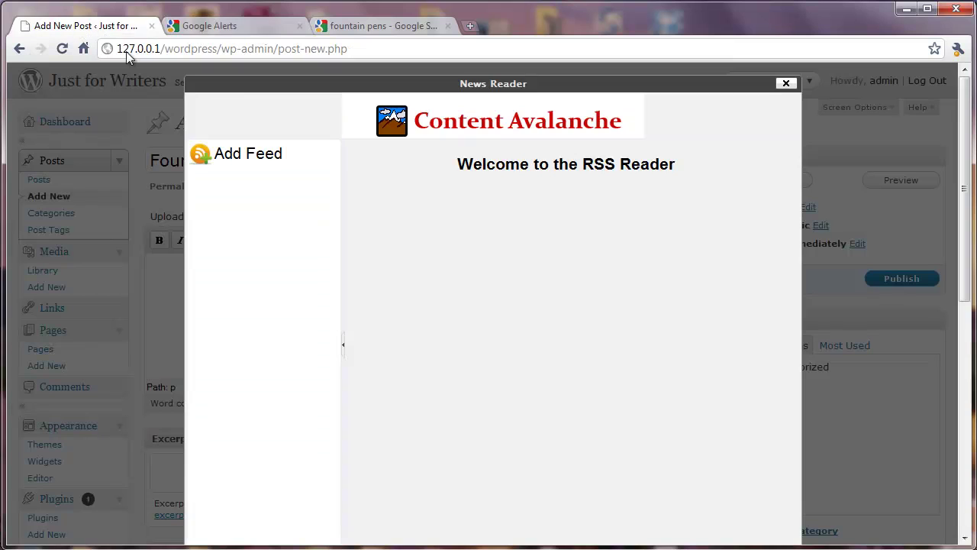
{"action": "left_click", "coordinate": [274, 158]}
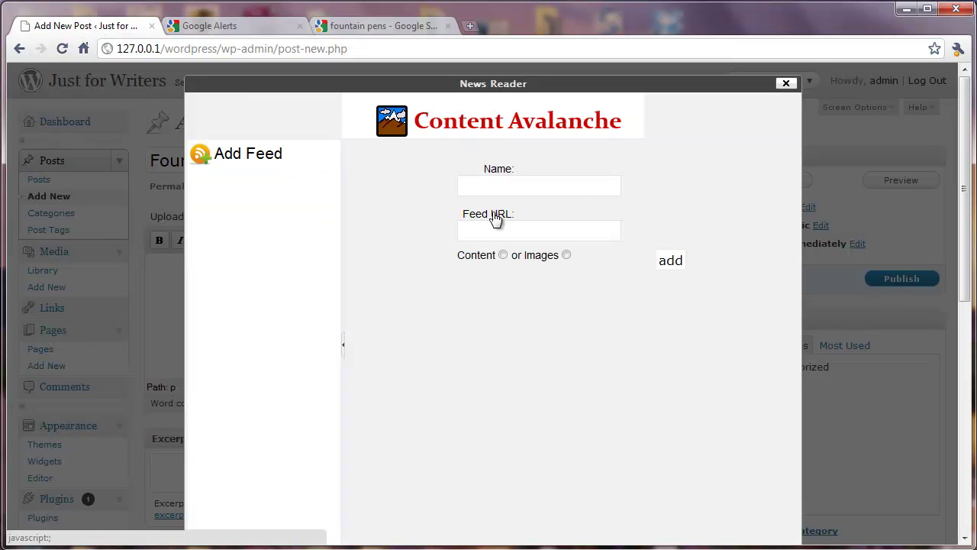
{"action": "left_click", "coordinate": [523, 184]}
{"action": "type", "text": "Fountain Pens"}
{"action": "key", "text": "Tab"}
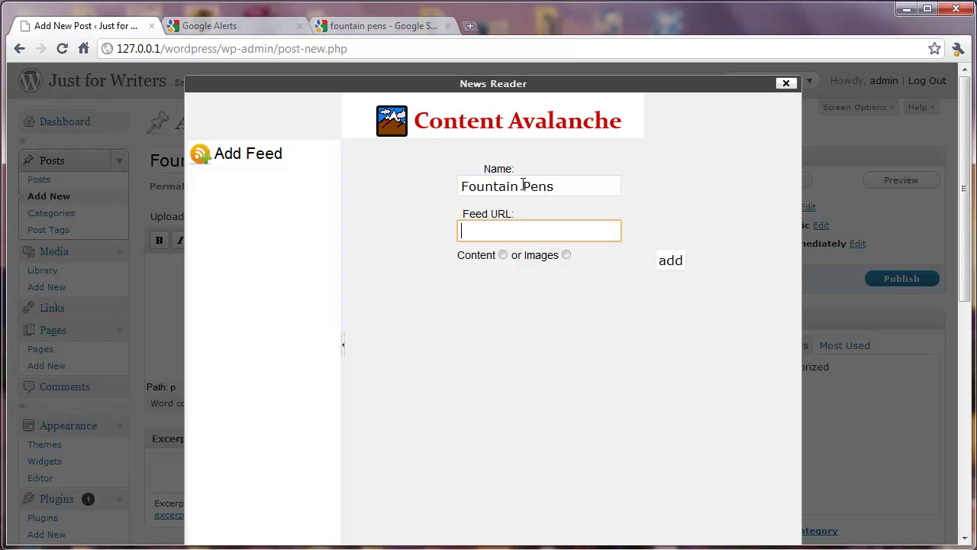
{"action": "right_click", "coordinate": [517, 232]}
{"action": "left_click", "coordinate": [553, 313]}
{"action": "left_click_drag", "start_coordinate": [522, 231], "coordinate": [412, 223]}
{"action": "key", "text": "Home"}
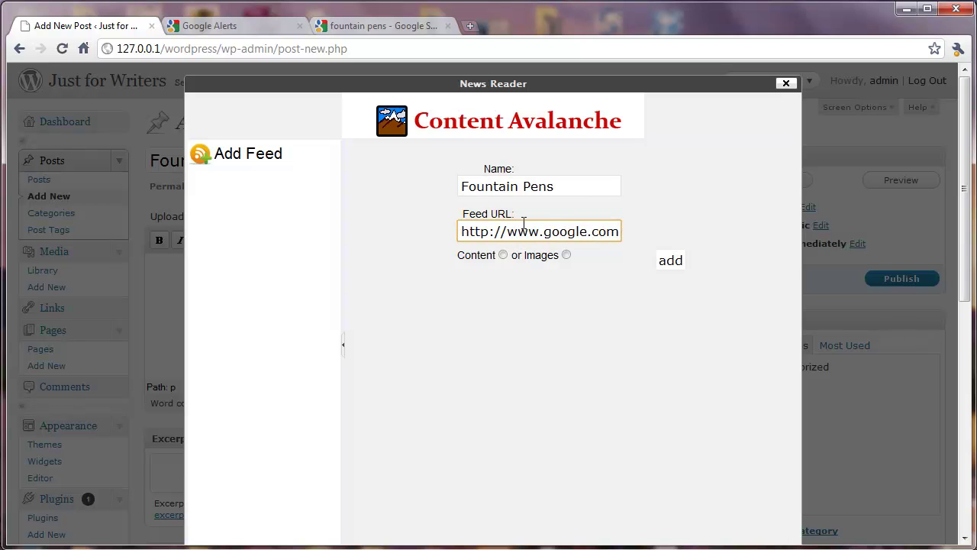
Add the feed as a Content feed and reopen the News Reader to refresh its feed list
{"action": "left_click", "coordinate": [502, 254]}
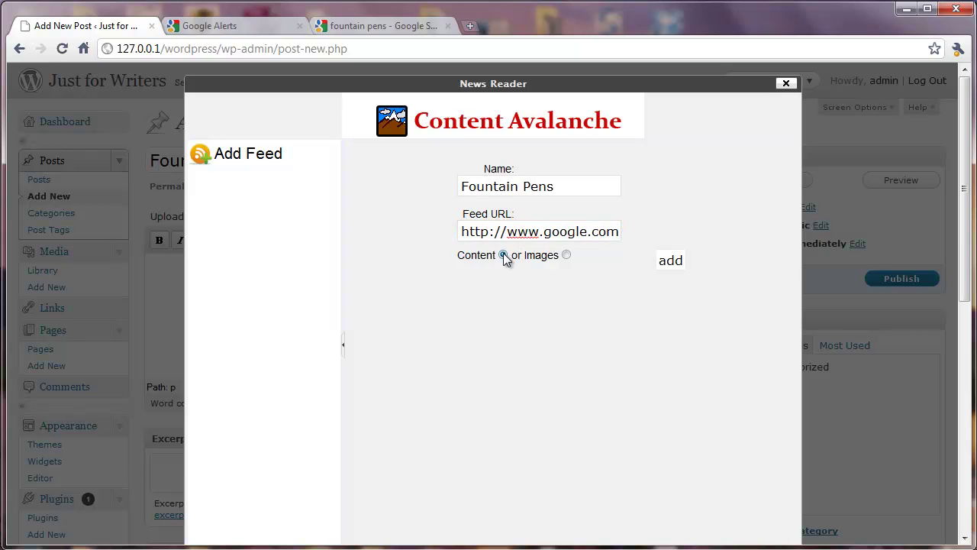
{"action": "left_click", "coordinate": [668, 262]}
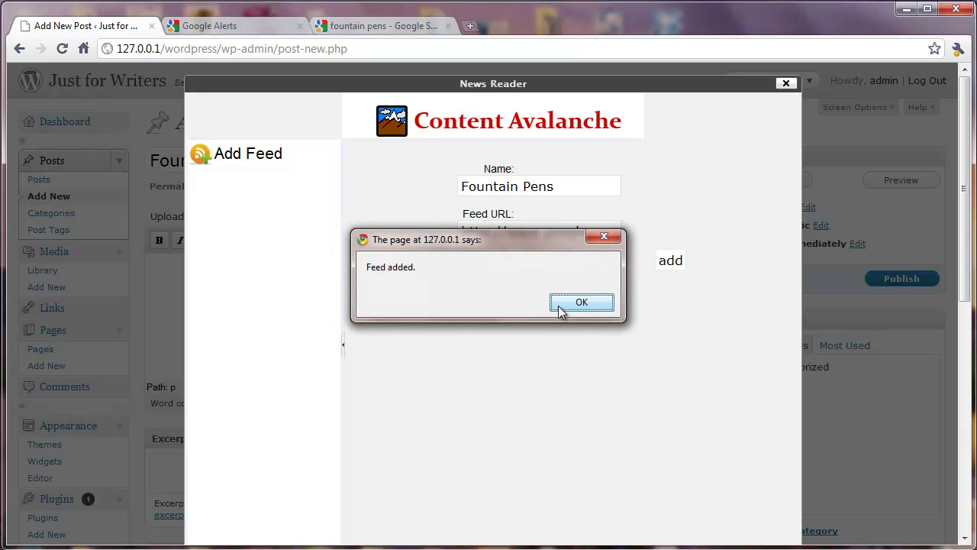
{"action": "left_click", "coordinate": [576, 304]}
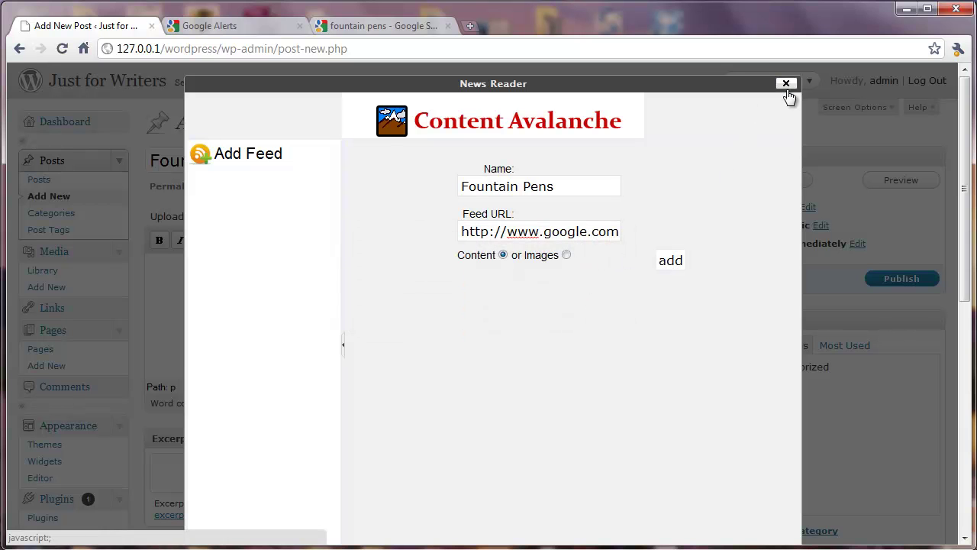
{"action": "left_click", "coordinate": [787, 85]}
{"action": "left_click", "coordinate": [508, 239]}
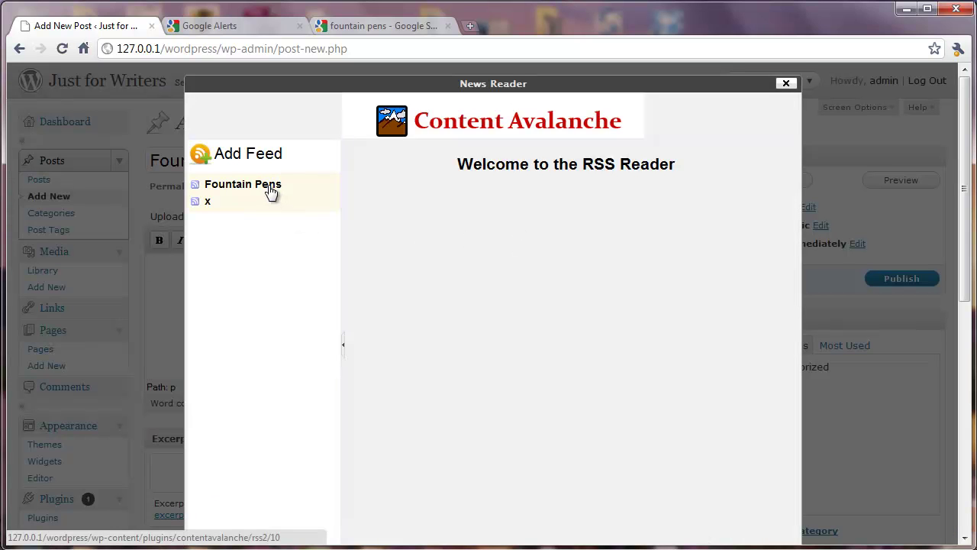
Open the Fountain Pens feed in the News Reader and expand each of its items to examine the excerpts
{"action": "left_click", "coordinate": [271, 192]}
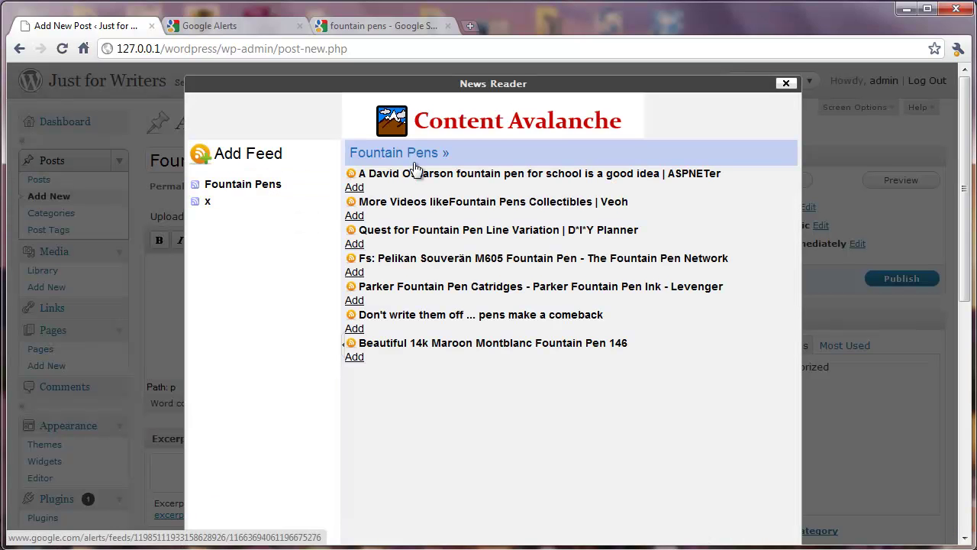
{"action": "left_click", "coordinate": [405, 344]}
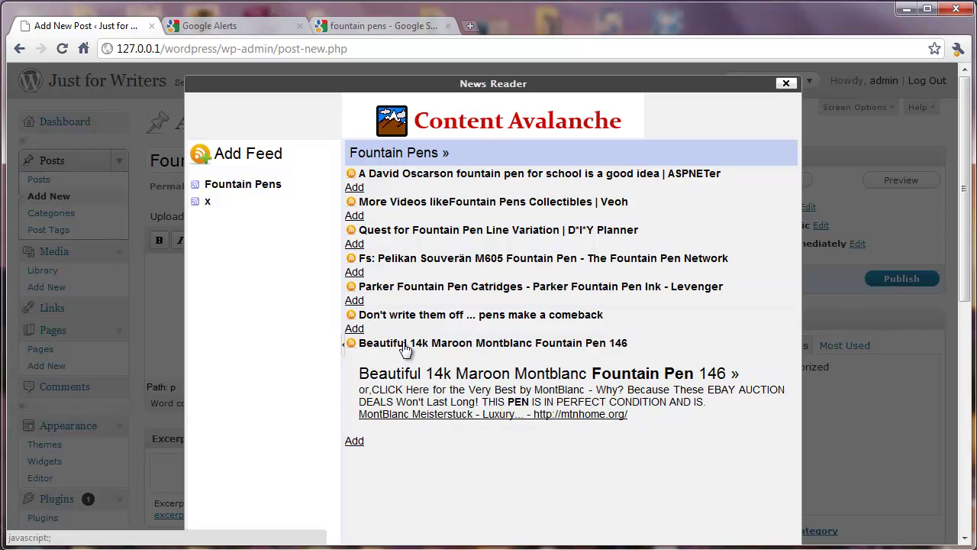
{"action": "left_click", "coordinate": [434, 315]}
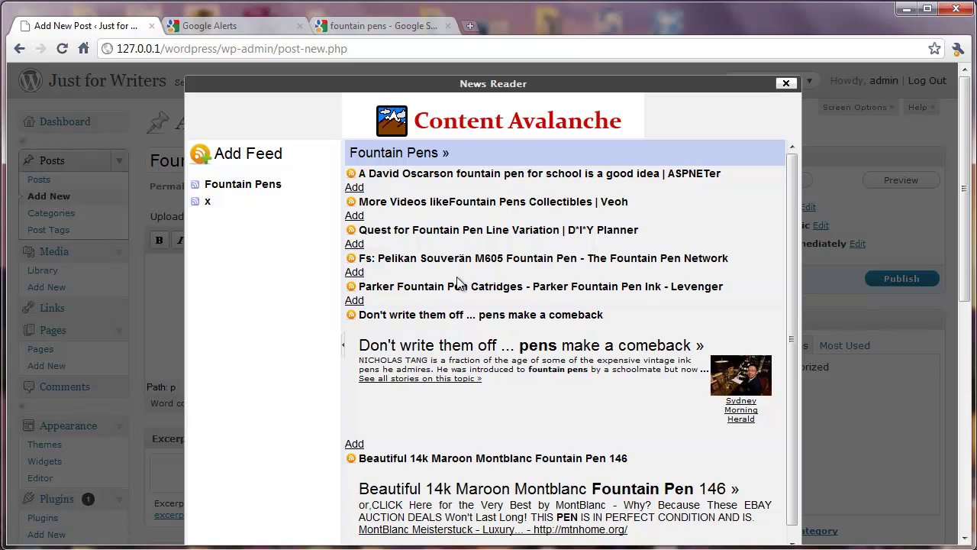
{"action": "left_click", "coordinate": [456, 286]}
{"action": "left_click", "coordinate": [469, 260]}
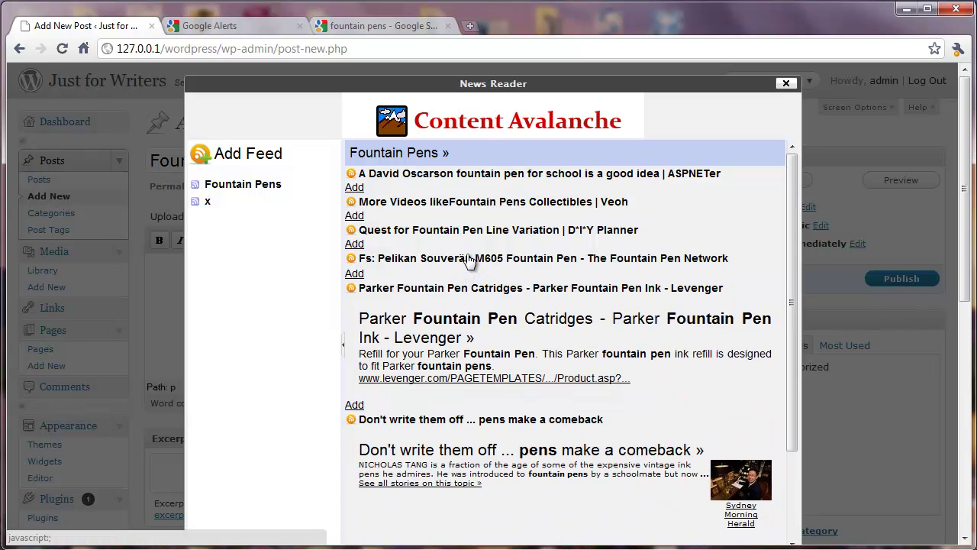
{"action": "left_click", "coordinate": [471, 227]}
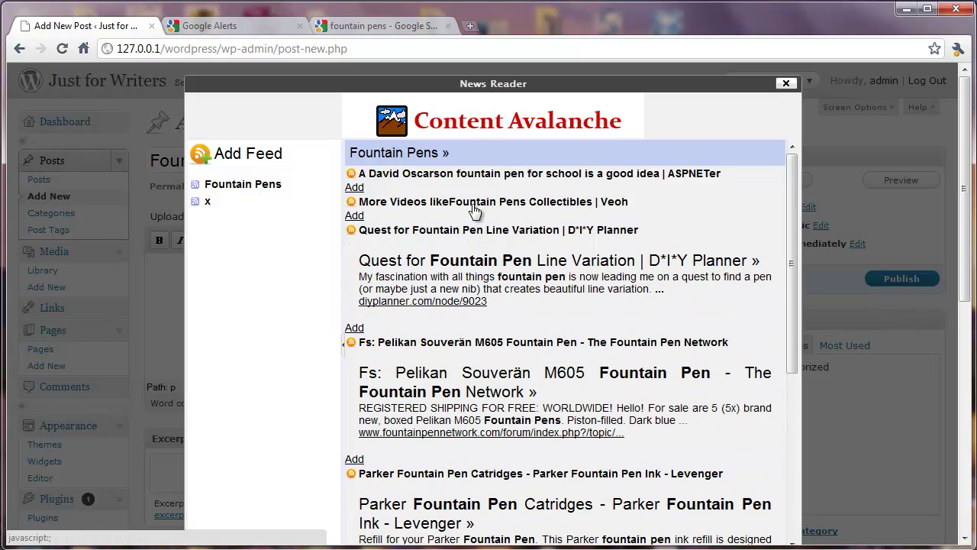
{"action": "left_click", "coordinate": [473, 202]}
{"action": "left_click", "coordinate": [475, 175]}
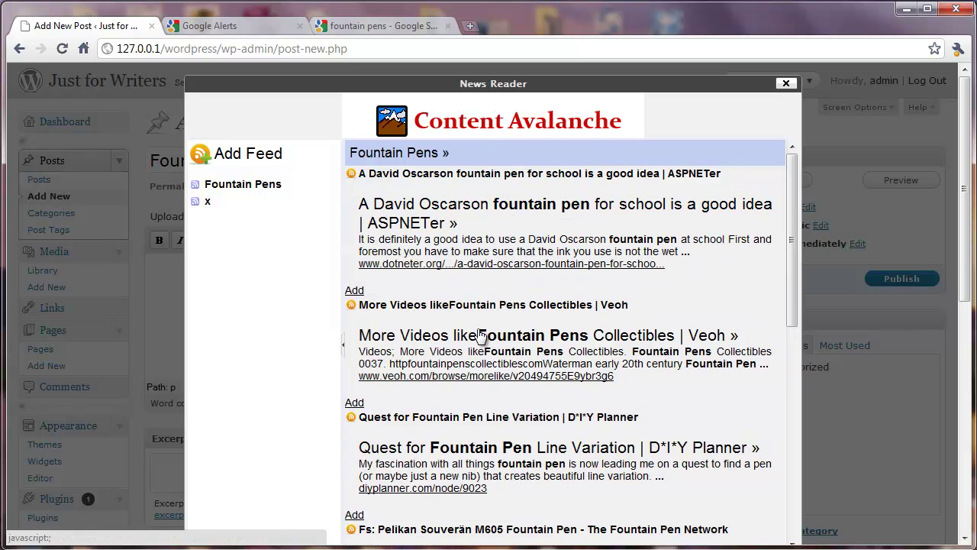
{"action": "scroll", "coordinate": [440, 382], "scroll_direction": "down", "scroll_amount": 2}
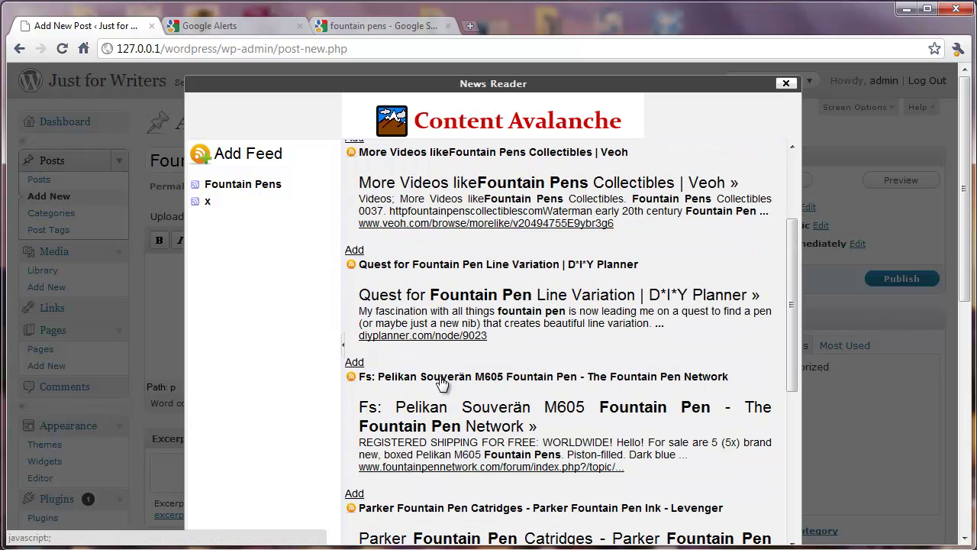
Open the source pages of the D*I*Y Planner and Levenger items, look over the Levenger page and return to the News Reader
{"action": "left_click", "coordinate": [447, 302]}
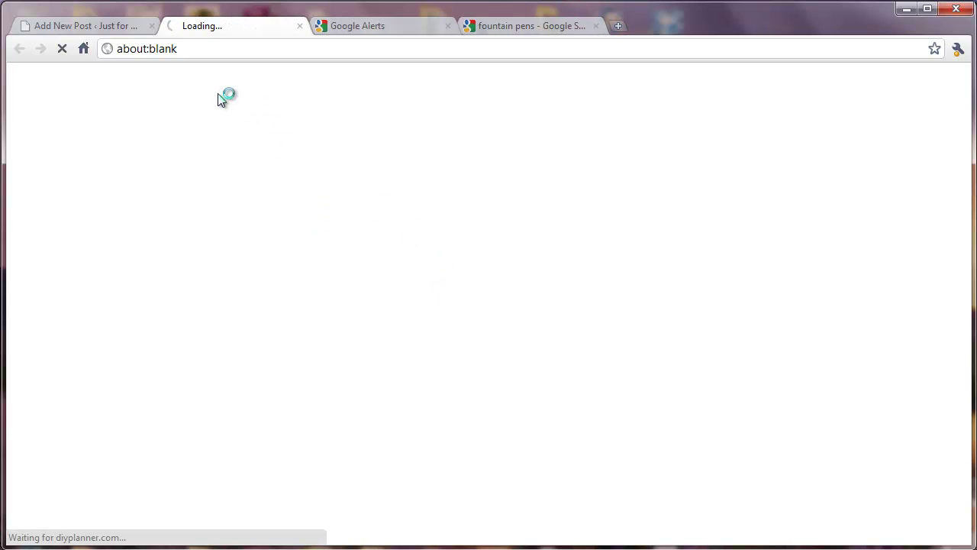
{"action": "left_click", "coordinate": [133, 26]}
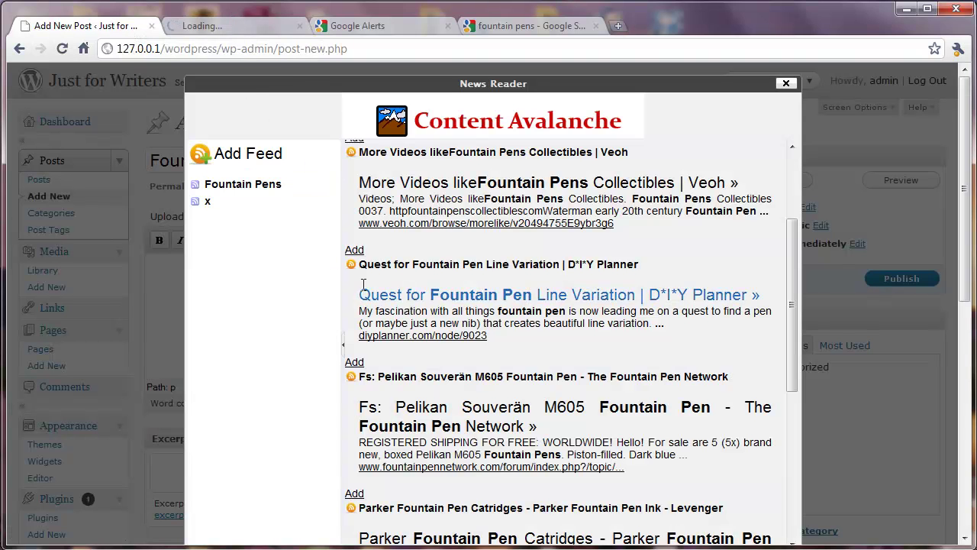
{"action": "scroll", "coordinate": [447, 393], "scroll_direction": "down", "scroll_amount": 2}
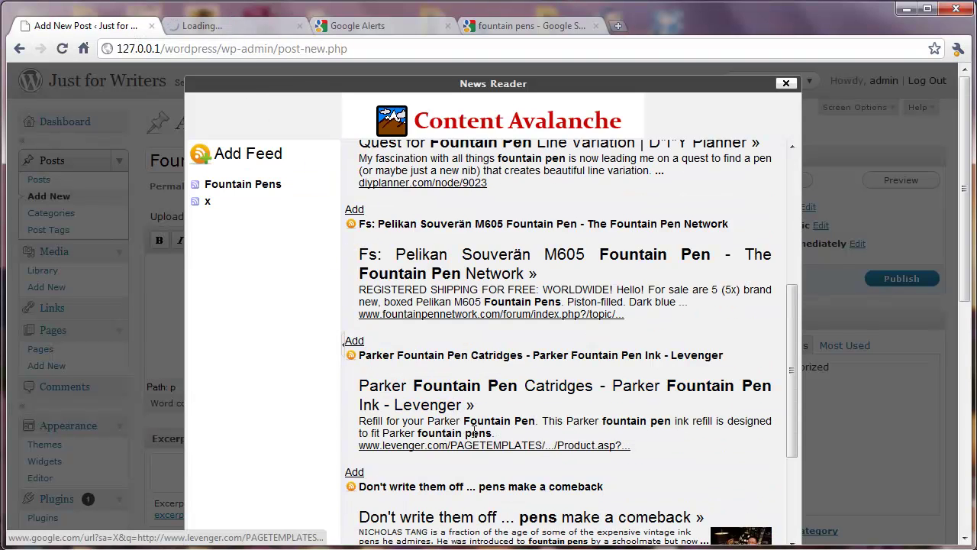
{"action": "left_click", "coordinate": [445, 394]}
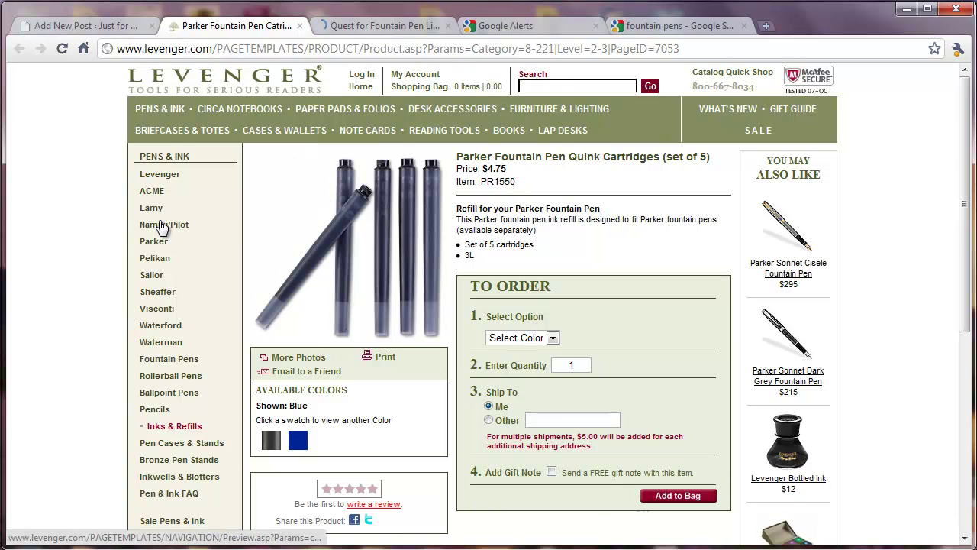
{"action": "scroll", "coordinate": [244, 266], "scroll_direction": "down", "scroll_amount": 4}
{"action": "scroll", "coordinate": [260, 265], "scroll_direction": "up", "scroll_amount": 4}
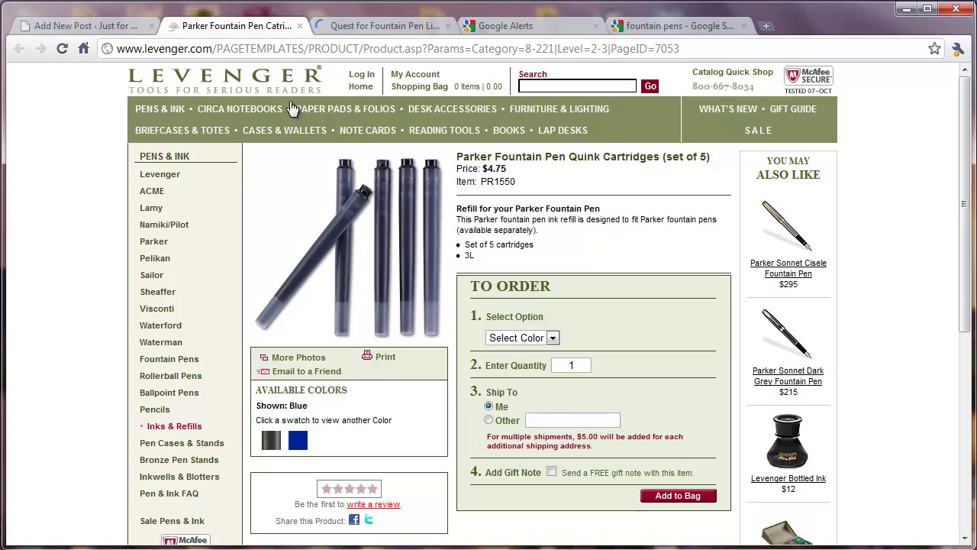
{"action": "left_click", "coordinate": [299, 25]}
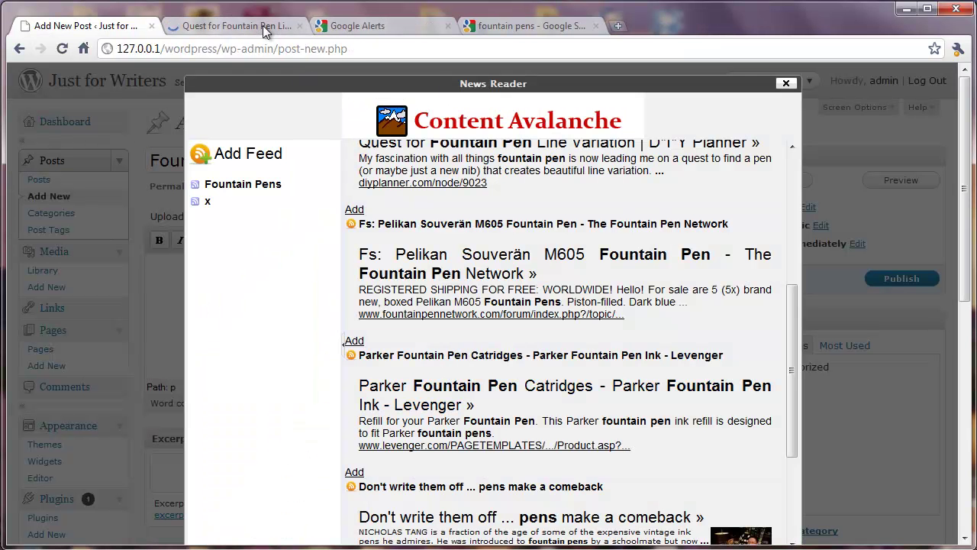
{"action": "left_click", "coordinate": [265, 27]}
{"action": "left_click", "coordinate": [115, 26]}
Open the source article of the "Don't write them off ... pens make a comeback" item and read through it
{"action": "scroll", "coordinate": [553, 343], "scroll_direction": "down", "scroll_amount": 5}
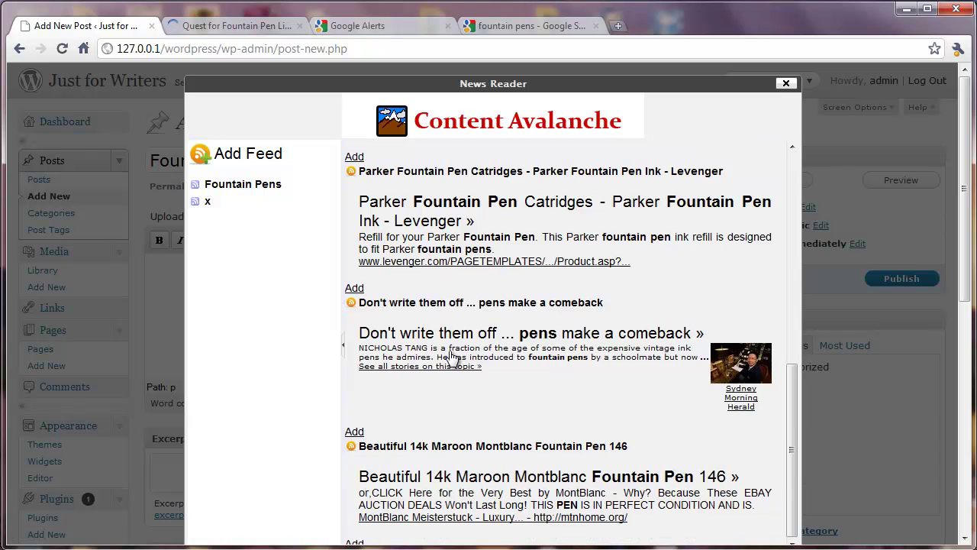
{"action": "left_click", "coordinate": [501, 334]}
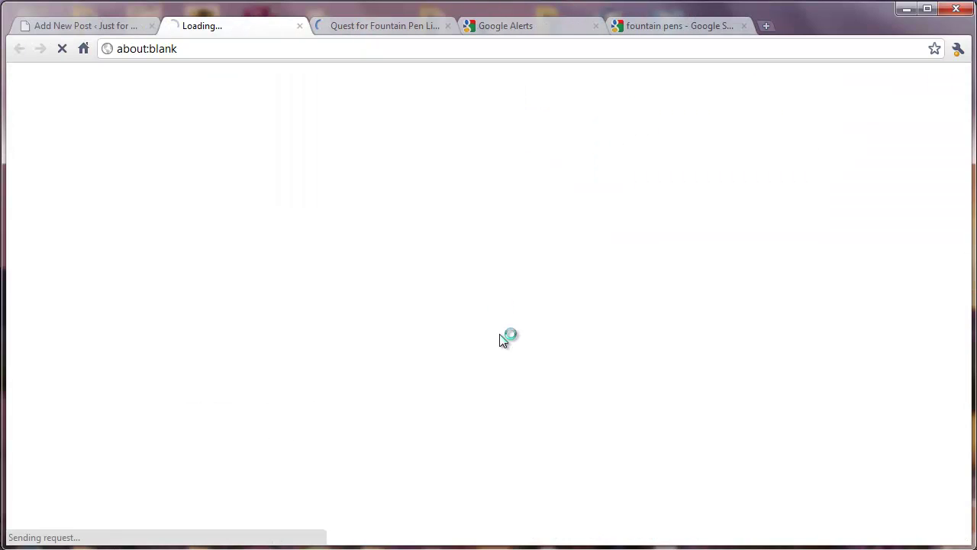
{"action": "left_click", "coordinate": [124, 25]}
{"action": "left_click", "coordinate": [233, 26]}
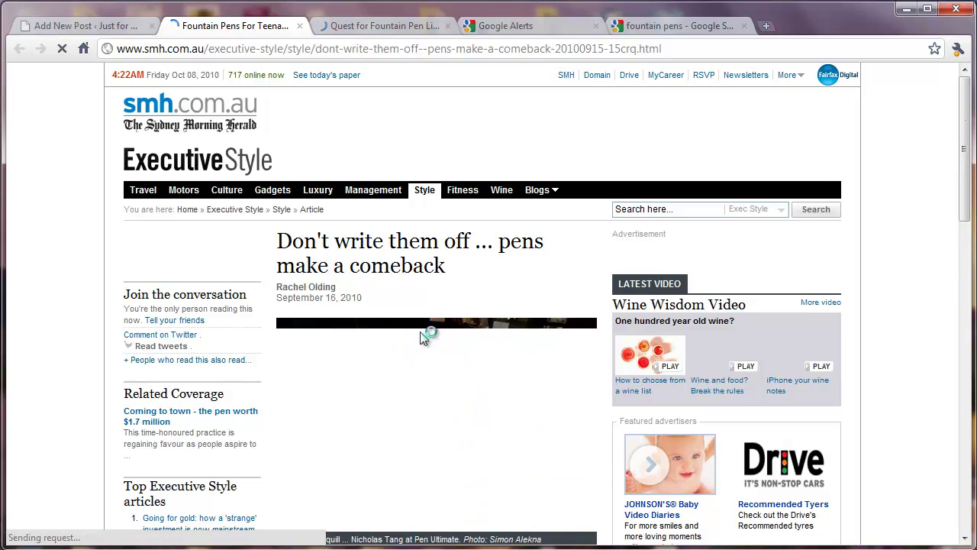
{"action": "scroll", "coordinate": [375, 293], "scroll_direction": "down", "scroll_amount": 4}
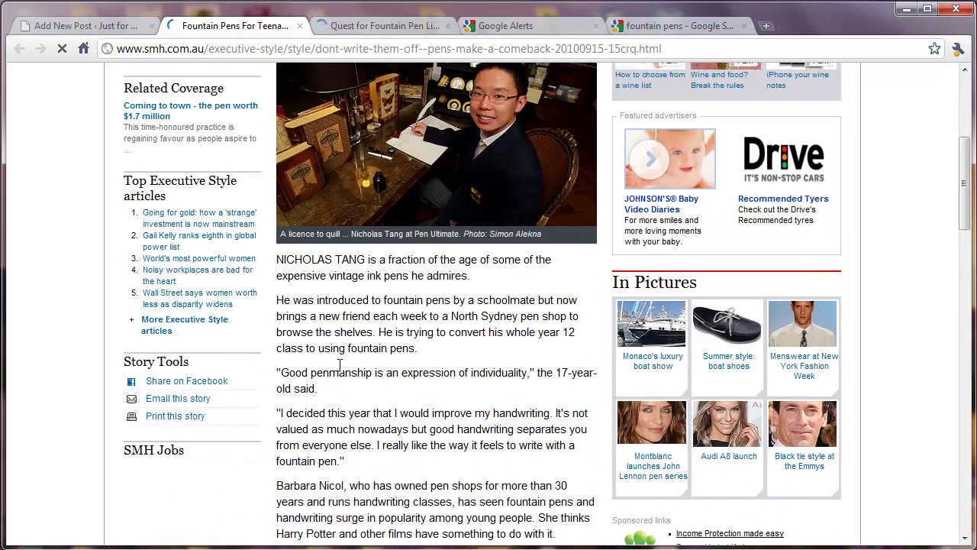
{"action": "scroll", "coordinate": [386, 268], "scroll_direction": "down", "scroll_amount": 6}
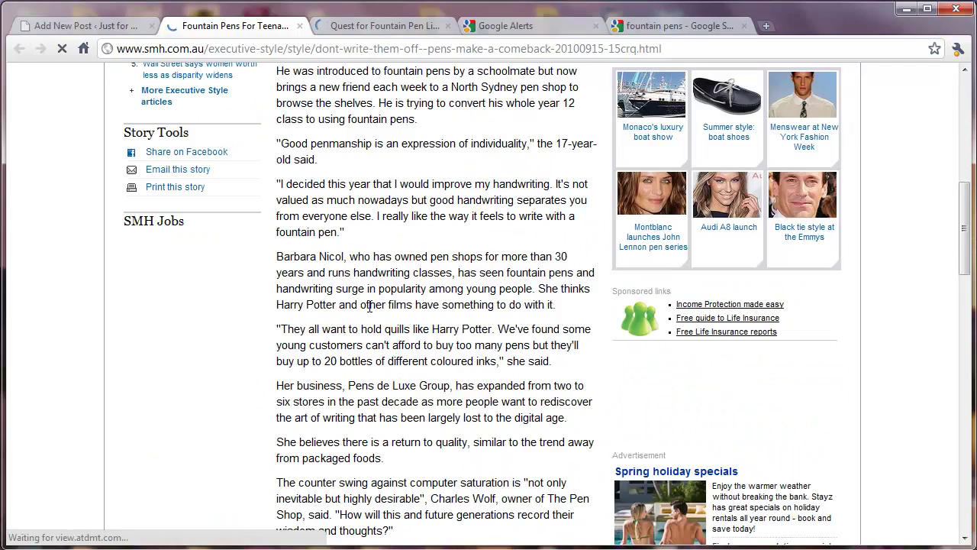
{"action": "scroll", "coordinate": [372, 311], "scroll_direction": "up", "scroll_amount": 5}
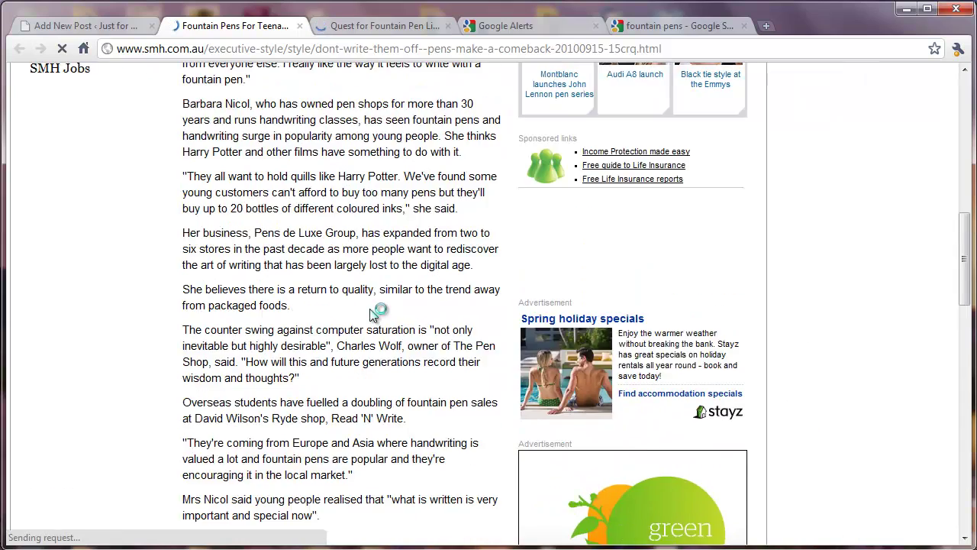
{"action": "scroll", "coordinate": [374, 314], "scroll_direction": "up", "scroll_amount": 3}
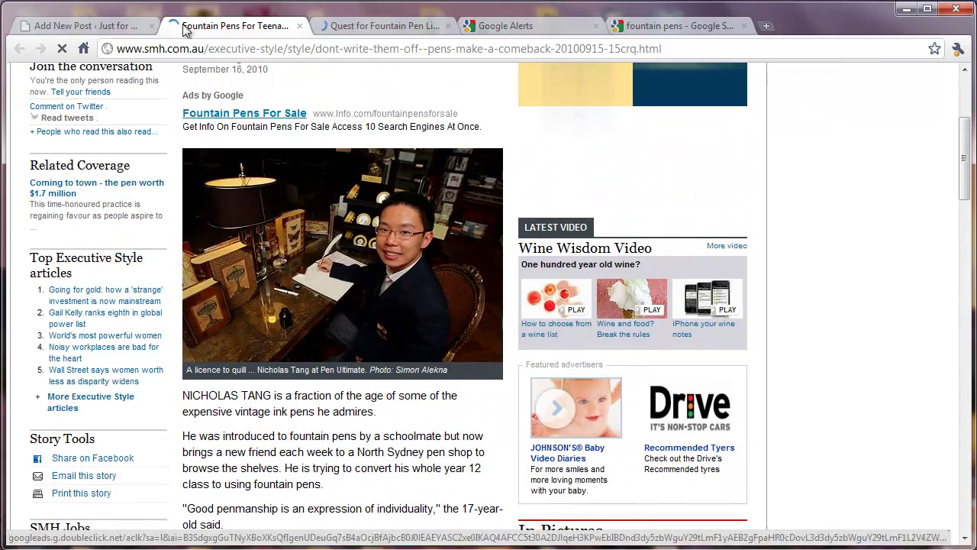
Add the "Don't write them off ... pens make a comeback" item to the post, followed by "Add our own commentary on the actual news."
{"action": "left_click", "coordinate": [119, 26]}
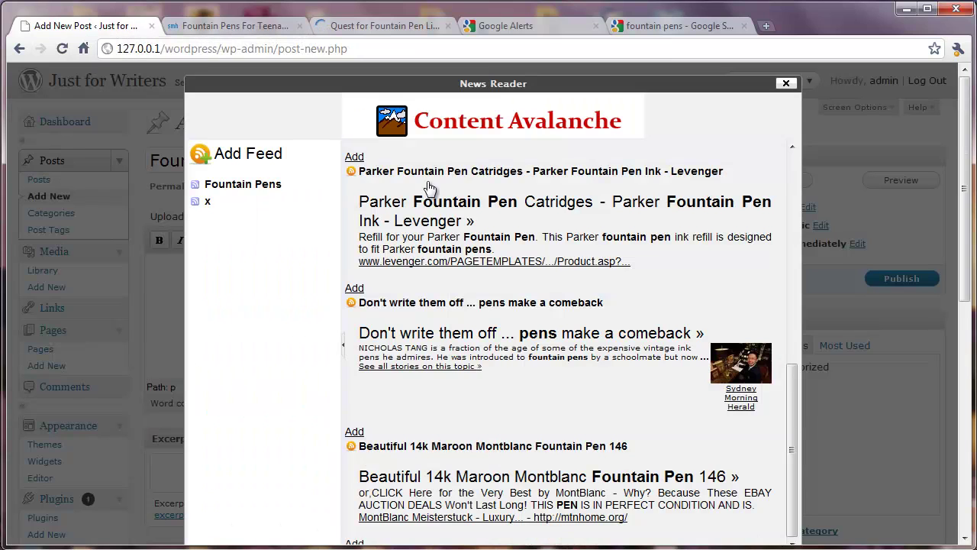
{"action": "left_click", "coordinate": [354, 431]}
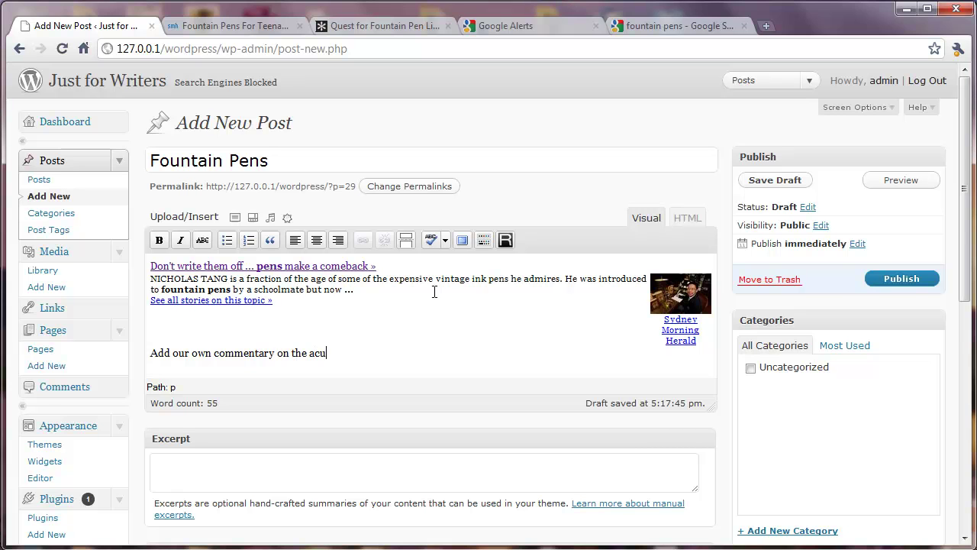
{"action": "type", "text": "."}
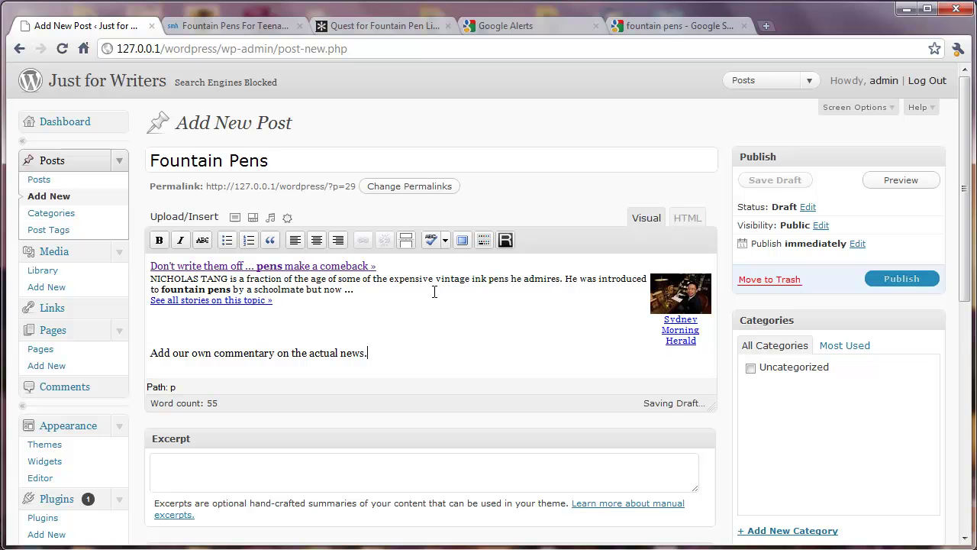
Publish the Fountain Pens post and start a new post
{"action": "left_click", "coordinate": [902, 279]}
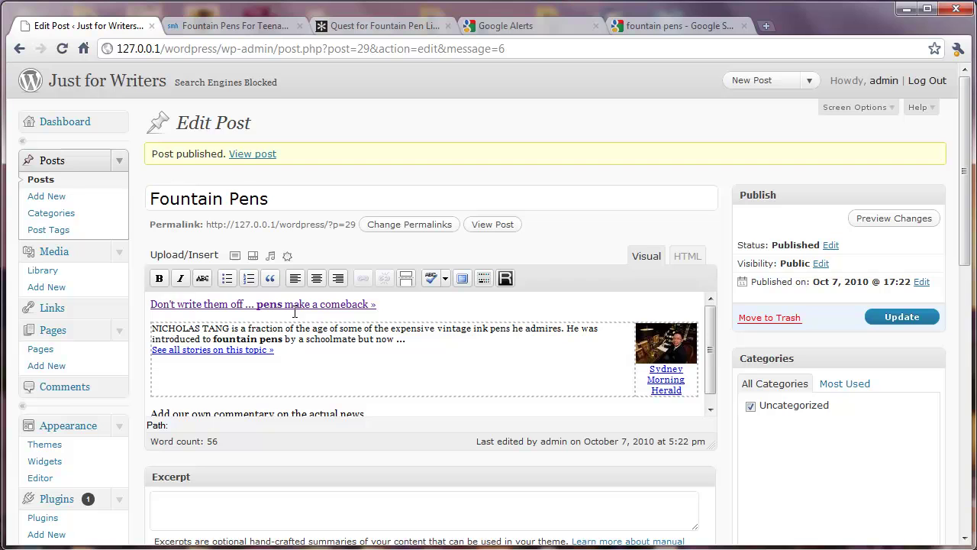
{"action": "scroll", "coordinate": [294, 312], "scroll_direction": "down", "scroll_amount": 1}
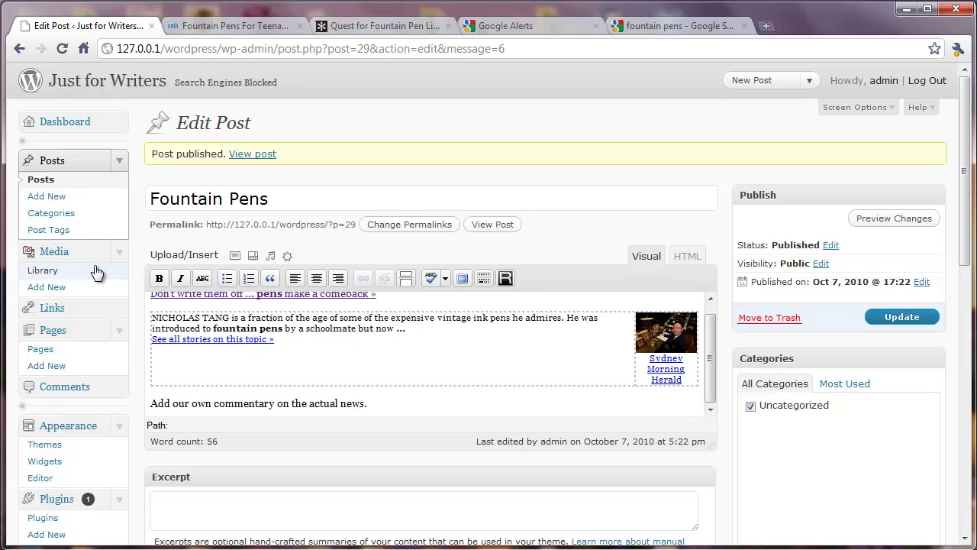
{"action": "left_click", "coordinate": [86, 203]}
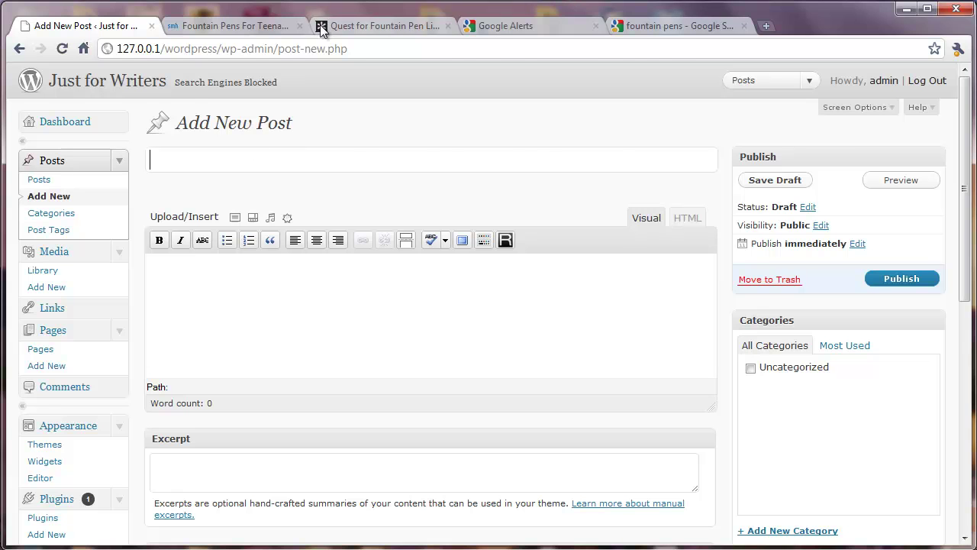
Check the existing search terms in Google Alerts and title the new WordPress post "Moleskine"
{"action": "left_click", "coordinate": [504, 26]}
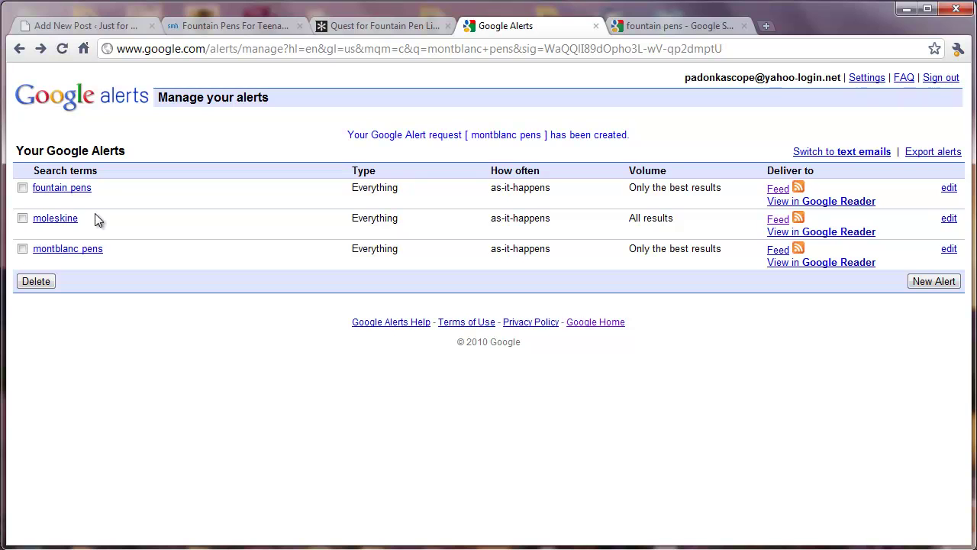
{"action": "left_click", "coordinate": [112, 30]}
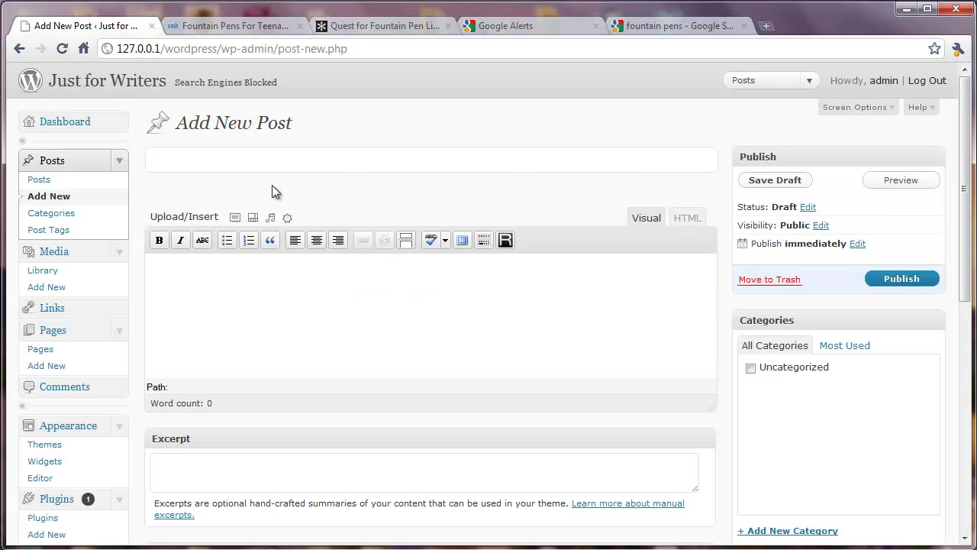
{"action": "type", "text": "Moleskine"}
{"action": "key", "text": "Tab"}
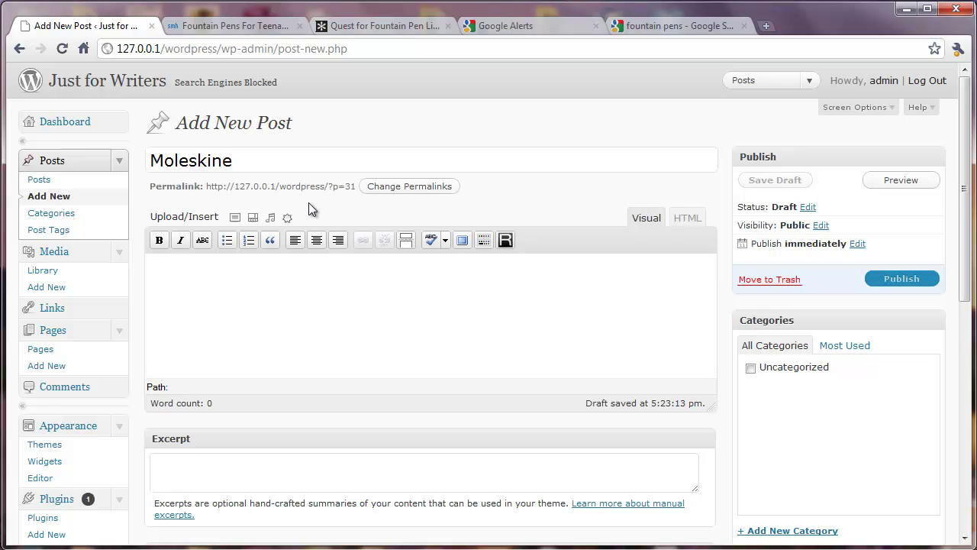
Start a new feed in the News Reader, copy the moleskine alert's feed address from Google Alerts and return to the post
{"action": "left_click", "coordinate": [508, 242]}
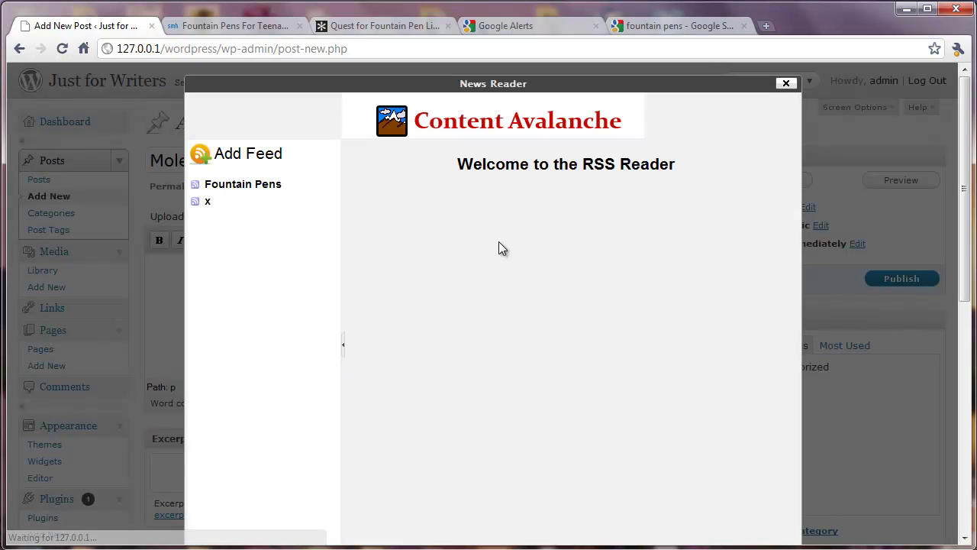
{"action": "left_click", "coordinate": [274, 155]}
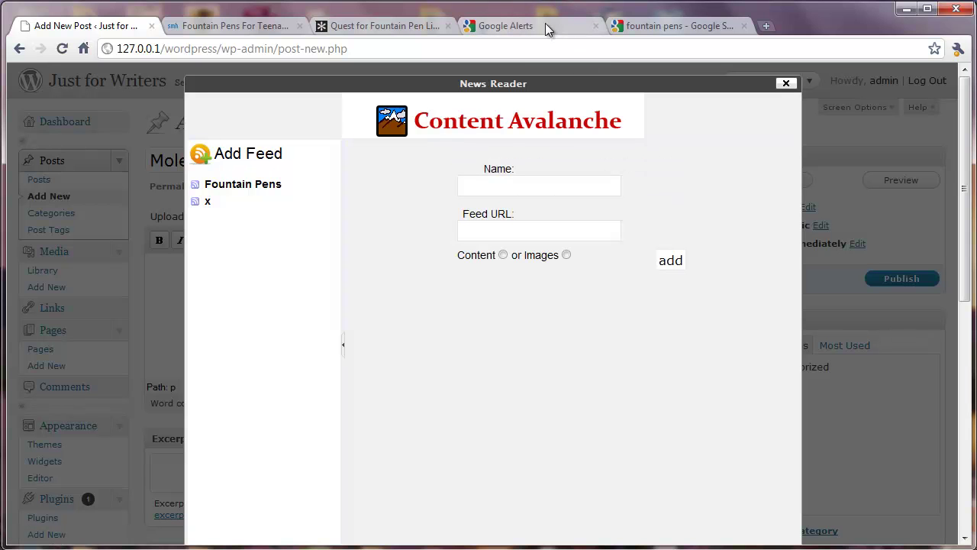
{"action": "left_click", "coordinate": [499, 27]}
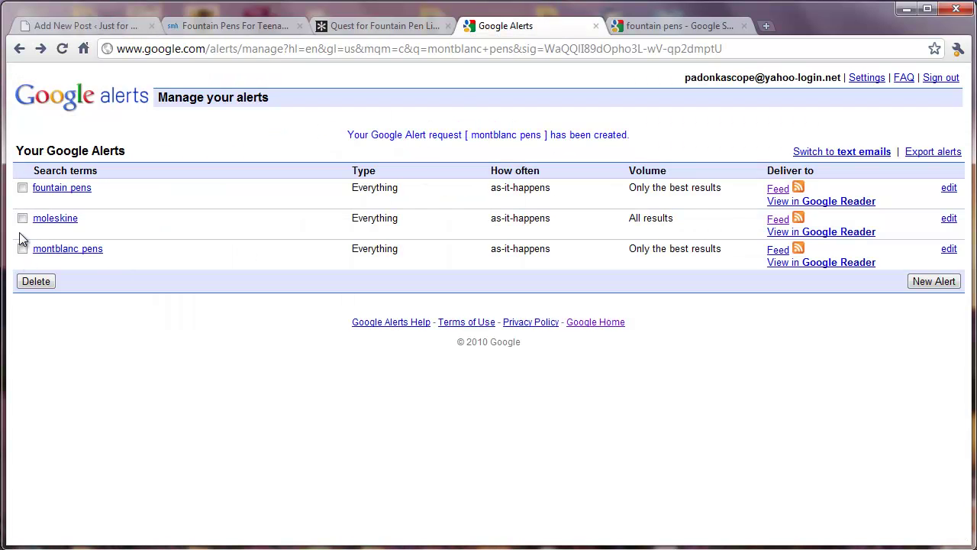
{"action": "left_click", "coordinate": [779, 220]}
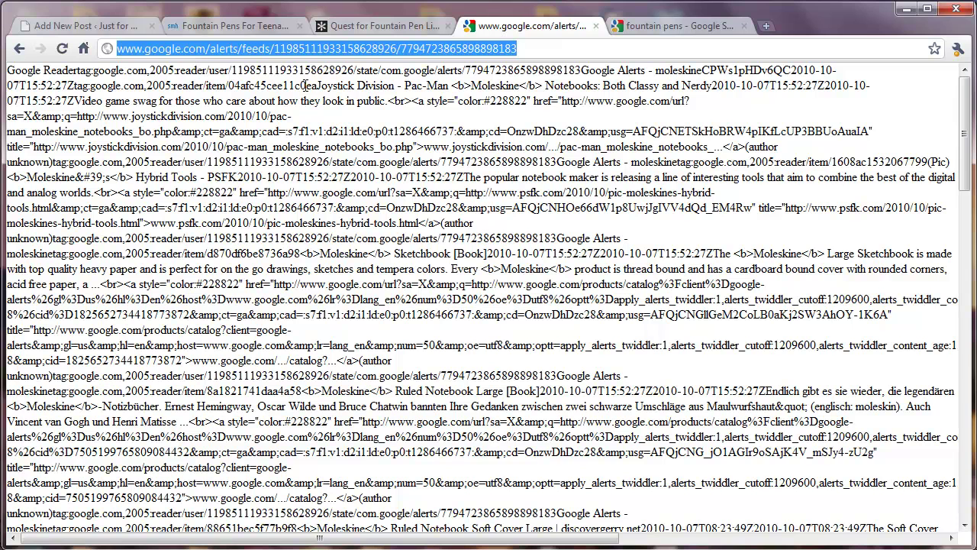
{"action": "right_click", "coordinate": [338, 48]}
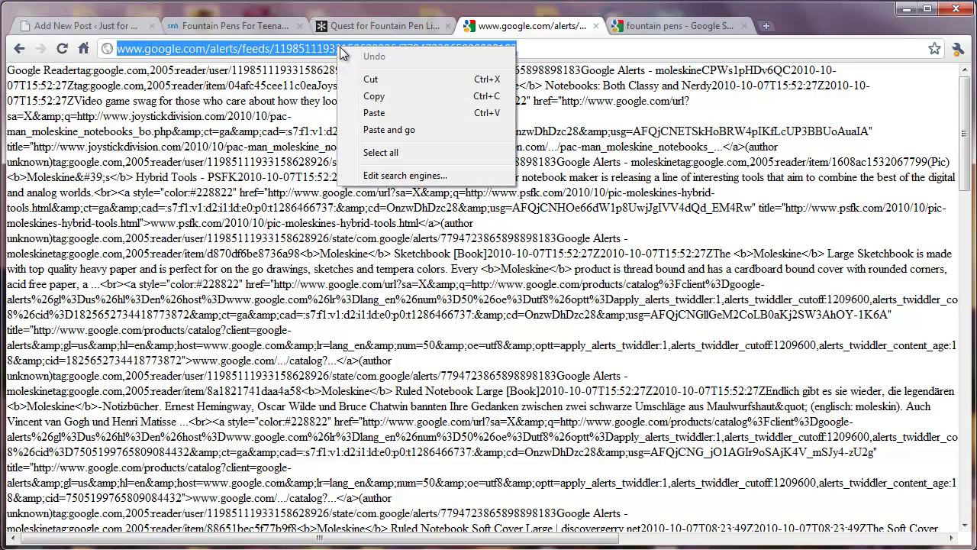
{"action": "left_click", "coordinate": [376, 97]}
{"action": "left_click", "coordinate": [107, 25]}
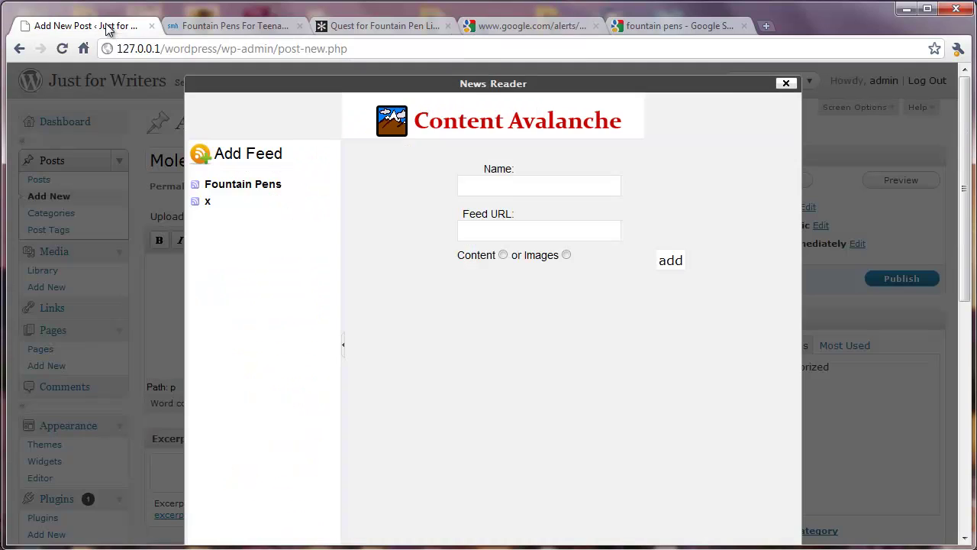
Add the copied alert address as a Content feed named "Moleskine" and close the News Reader
{"action": "right_click", "coordinate": [500, 223]}
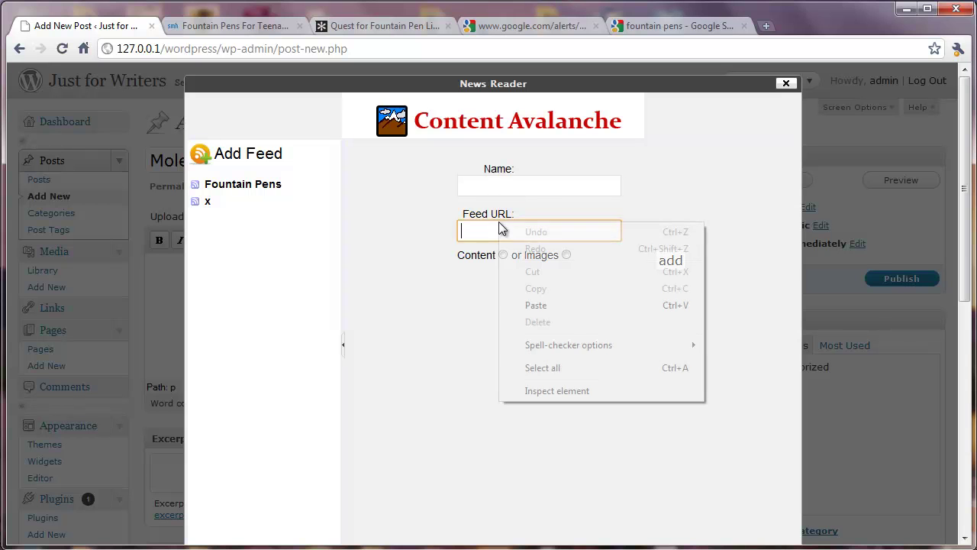
{"action": "left_click", "coordinate": [537, 305]}
{"action": "left_click", "coordinate": [512, 189]}
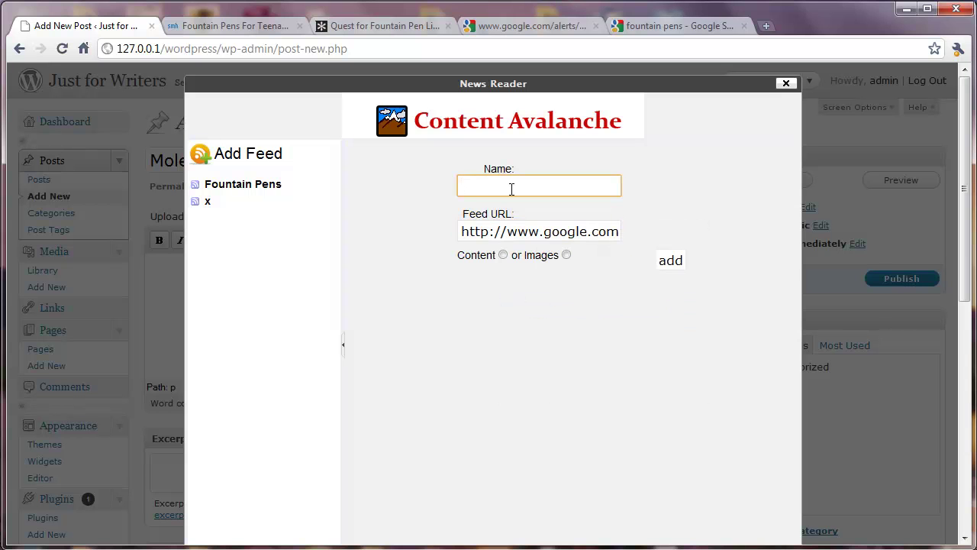
{"action": "type", "text": "Moleskine"}
{"action": "left_click", "coordinate": [502, 255]}
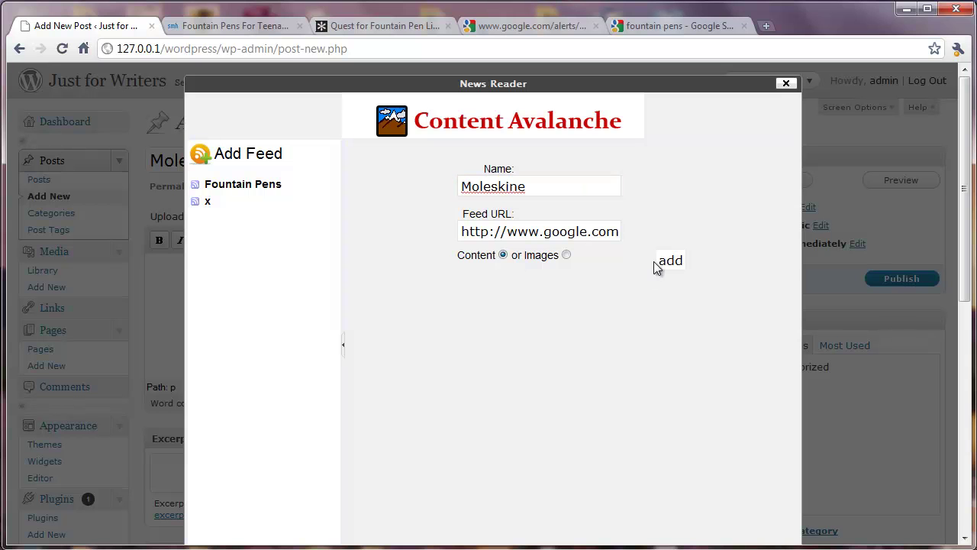
{"action": "left_click", "coordinate": [669, 261]}
{"action": "left_click", "coordinate": [573, 301]}
{"action": "left_click", "coordinate": [785, 84]}
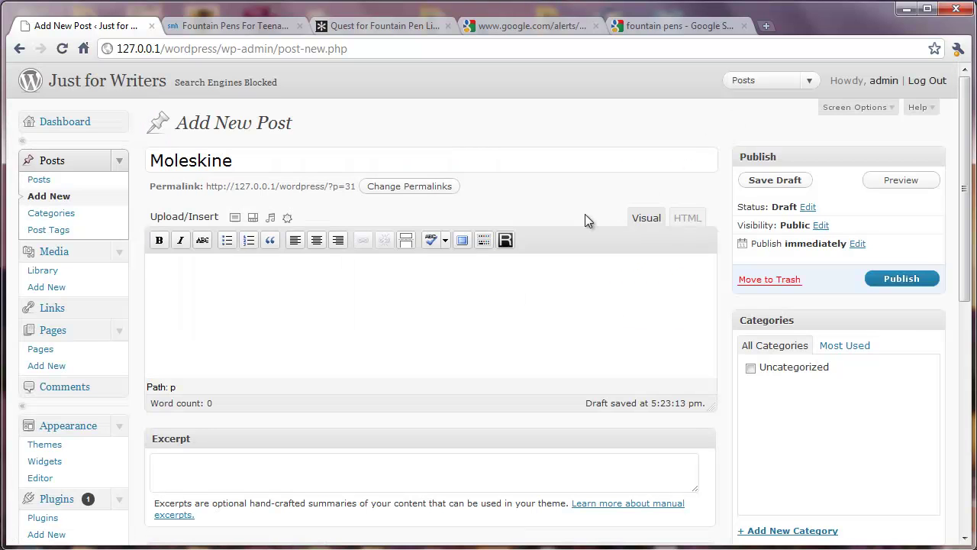
Load the Moleskine feed in the News Reader, preview its first two items, and open the PSFK hybrid tools article before returning to the post
{"action": "left_click", "coordinate": [507, 240]}
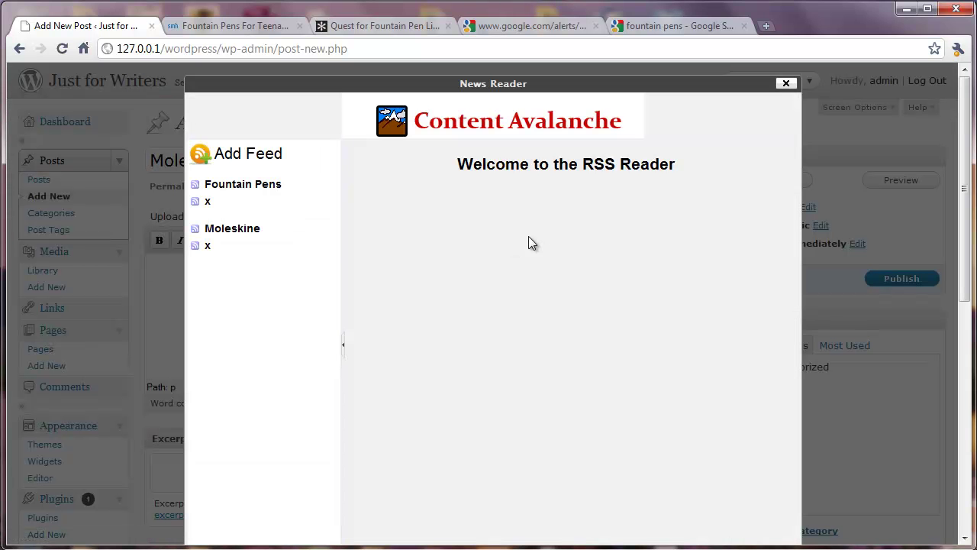
{"action": "left_click", "coordinate": [254, 238]}
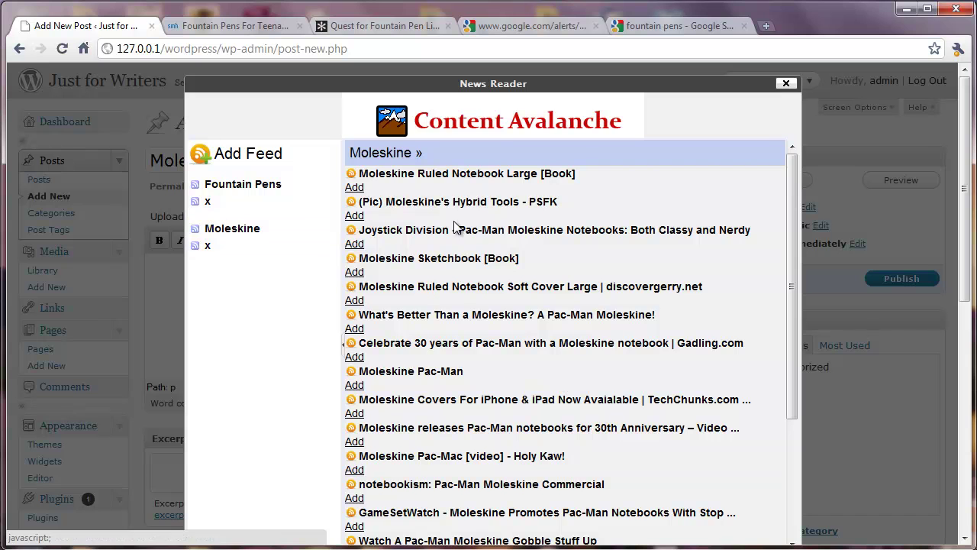
{"action": "scroll", "coordinate": [469, 418], "scroll_direction": "down", "scroll_amount": 5}
{"action": "scroll", "coordinate": [469, 419], "scroll_direction": "up", "scroll_amount": 6}
{"action": "left_click", "coordinate": [463, 175]}
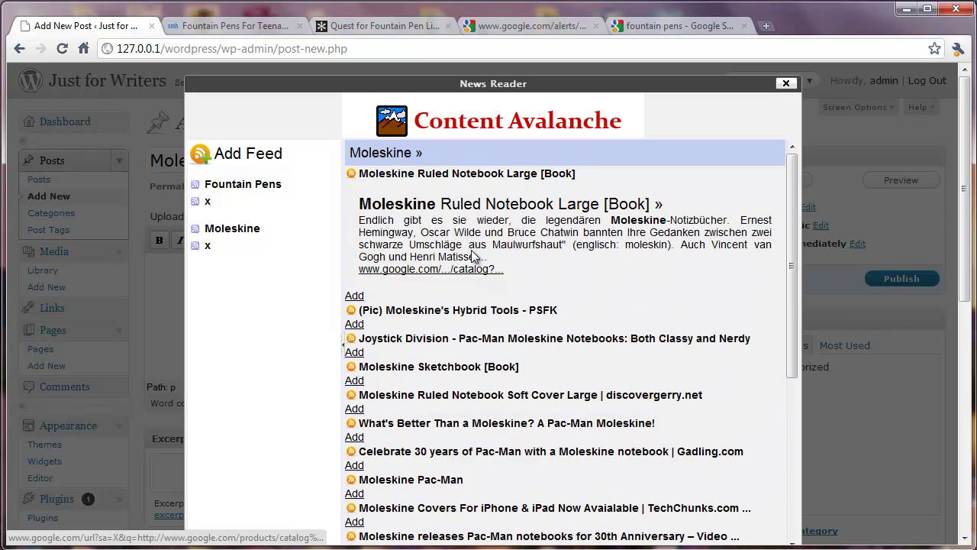
{"action": "left_click", "coordinate": [480, 174]}
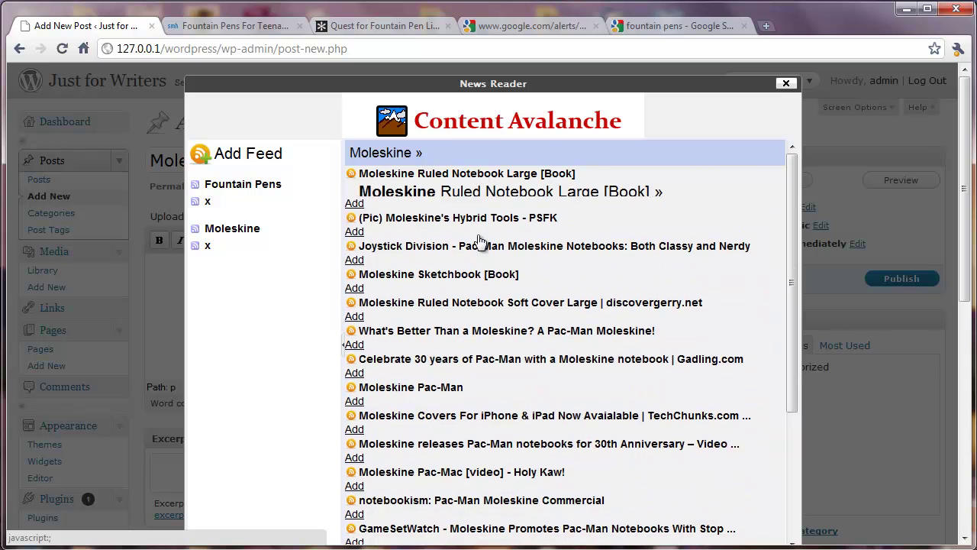
{"action": "left_click", "coordinate": [485, 200]}
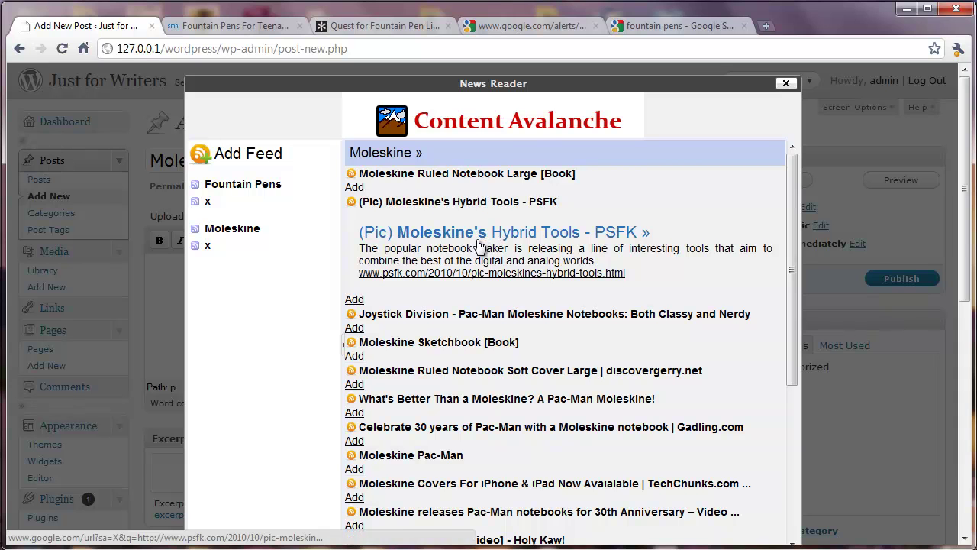
{"action": "left_click", "coordinate": [401, 233]}
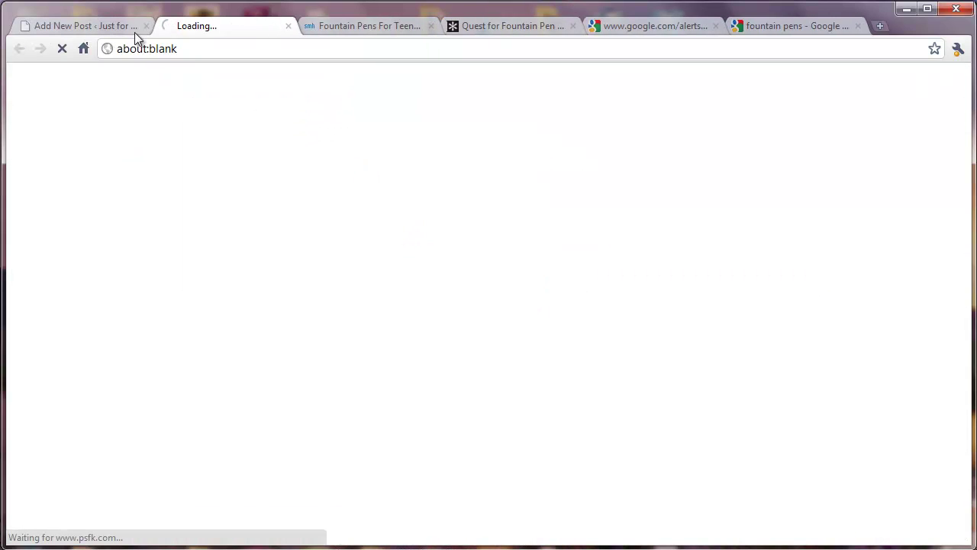
{"action": "left_click", "coordinate": [115, 28]}
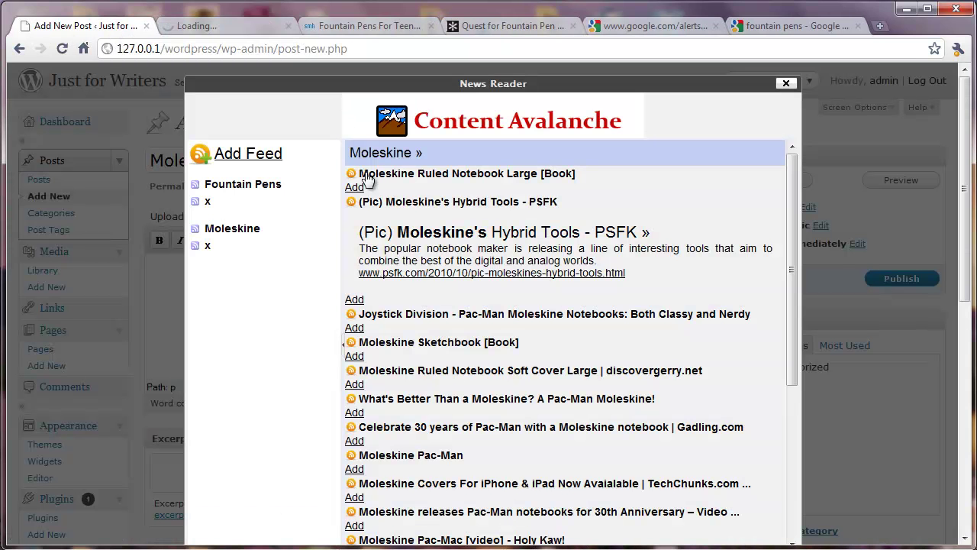
Preview the Gadling Pac-Man item, then add the "Watch A Pac-Man Moleskine Gobble Stuff Up" item to the post
{"action": "scroll", "coordinate": [439, 358], "scroll_direction": "down", "scroll_amount": 1}
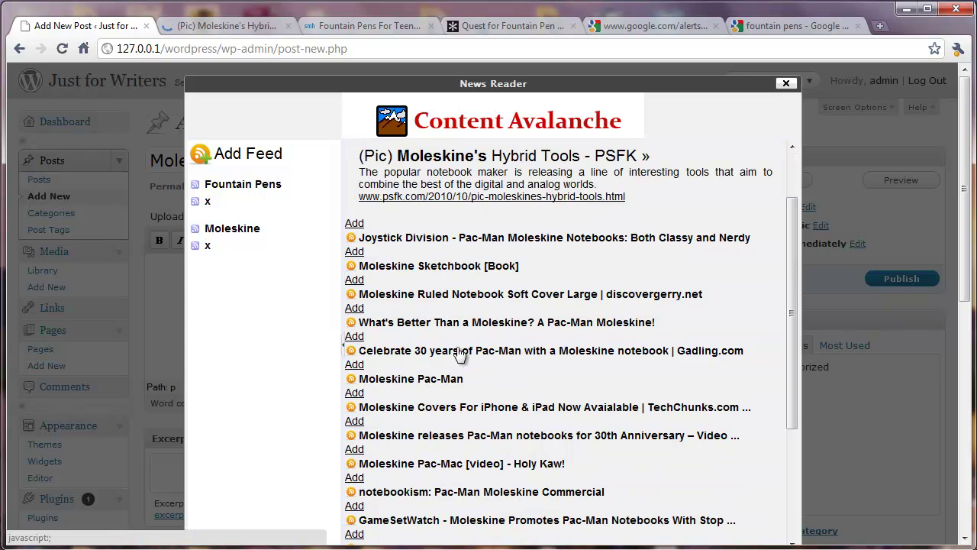
{"action": "left_click", "coordinate": [456, 353]}
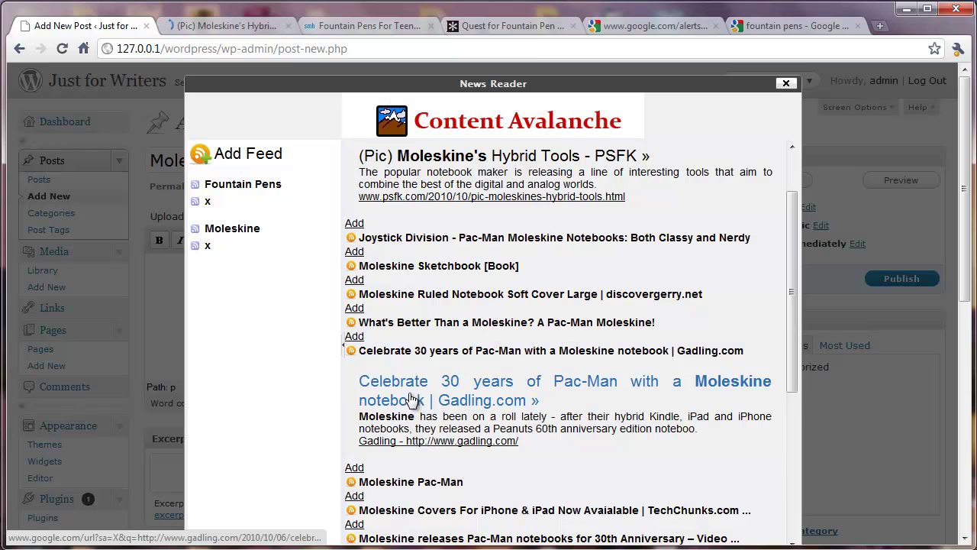
{"action": "scroll", "coordinate": [410, 397], "scroll_direction": "down", "scroll_amount": 1}
{"action": "scroll", "coordinate": [409, 397], "scroll_direction": "down", "scroll_amount": 2}
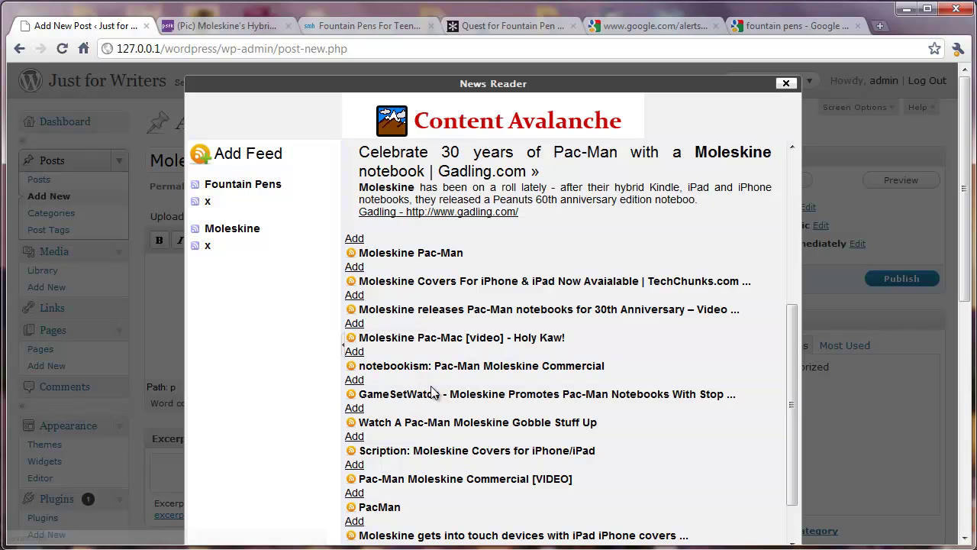
{"action": "scroll", "coordinate": [439, 461], "scroll_direction": "down", "scroll_amount": 1}
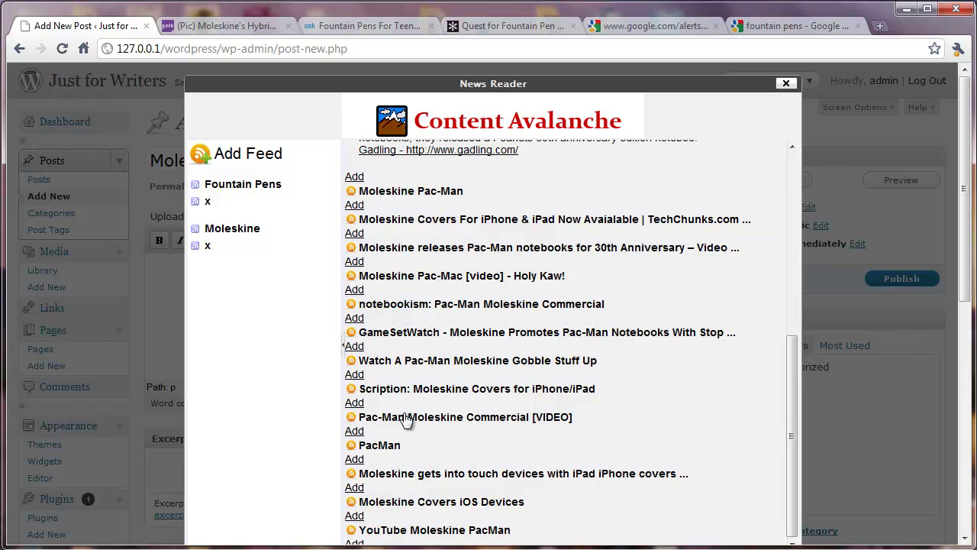
{"action": "left_click", "coordinate": [419, 364]}
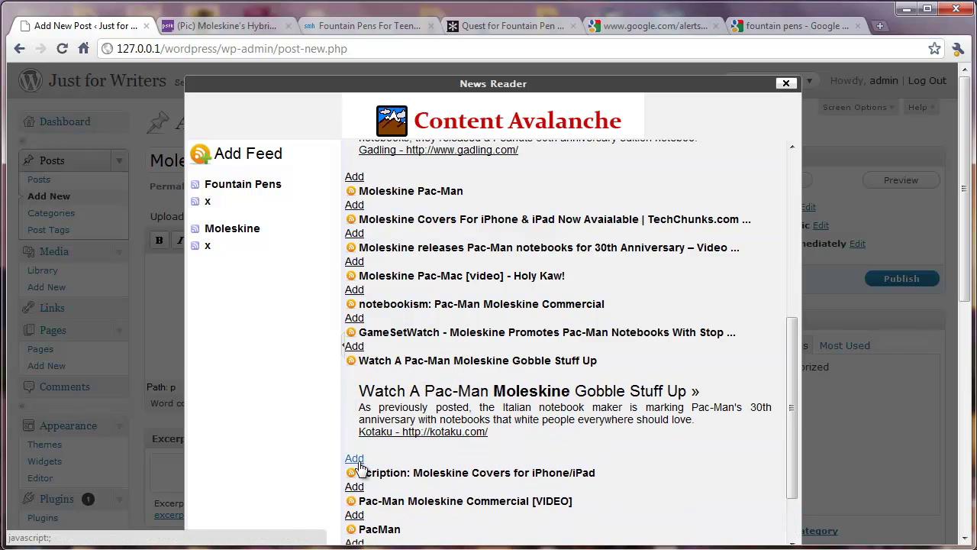
{"action": "left_click", "coordinate": [353, 459]}
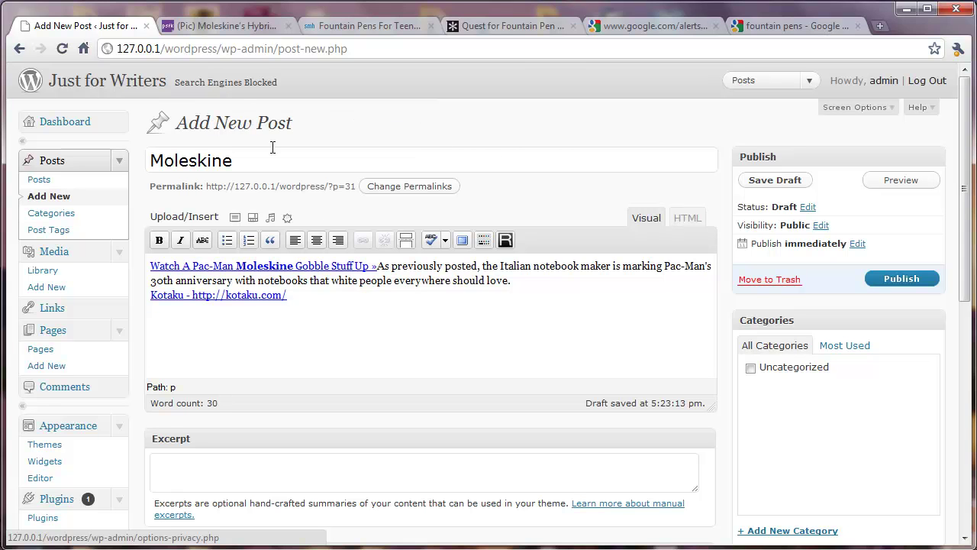
Add the comment "Moleskine and Pac-Man together forever." below the inserted item and publish the post
{"action": "key", "text": "Return"}
{"action": "type", "text": "Moleskine "}
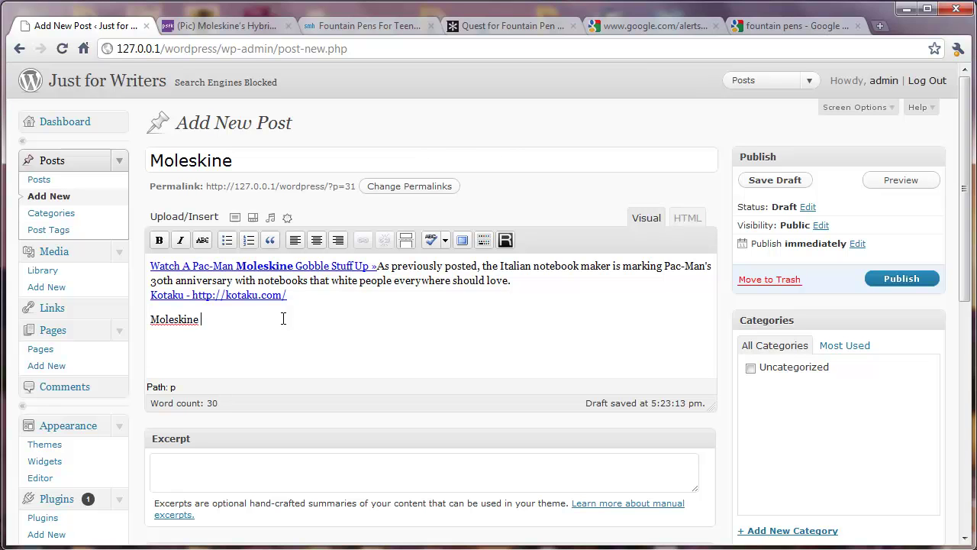
{"action": "type", "text": "and Pac-M"}
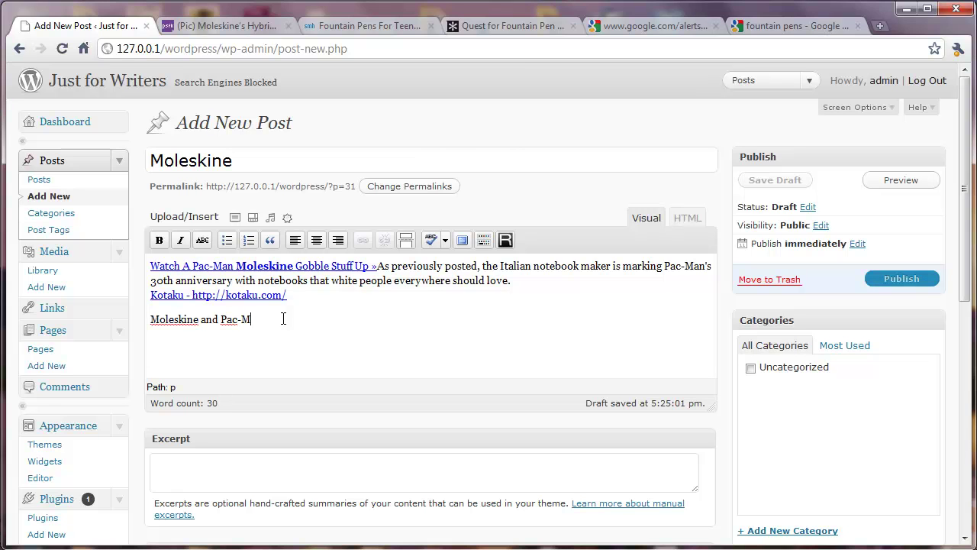
{"action": "type", "text": "an together foreer."}
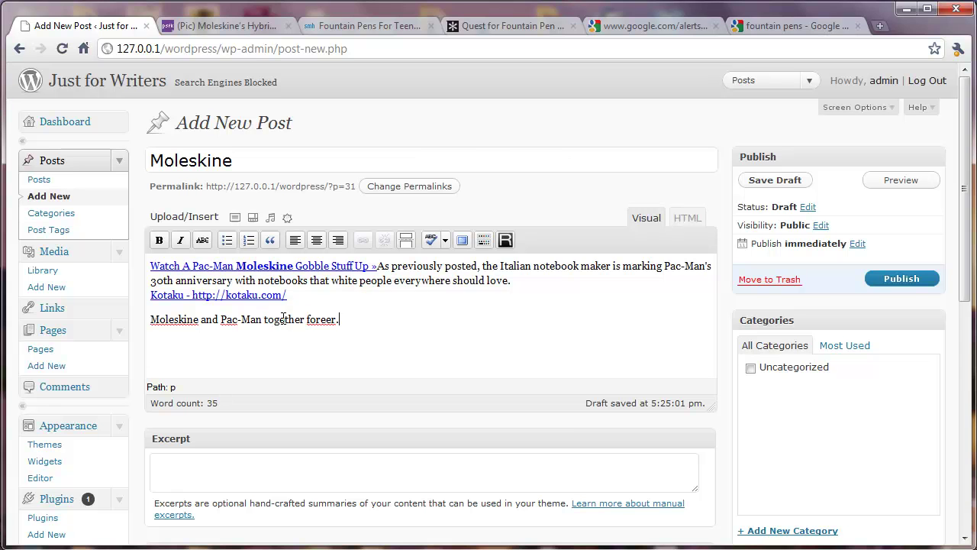
{"action": "type", "text": "v"}
{"action": "left_click", "coordinate": [870, 277]}
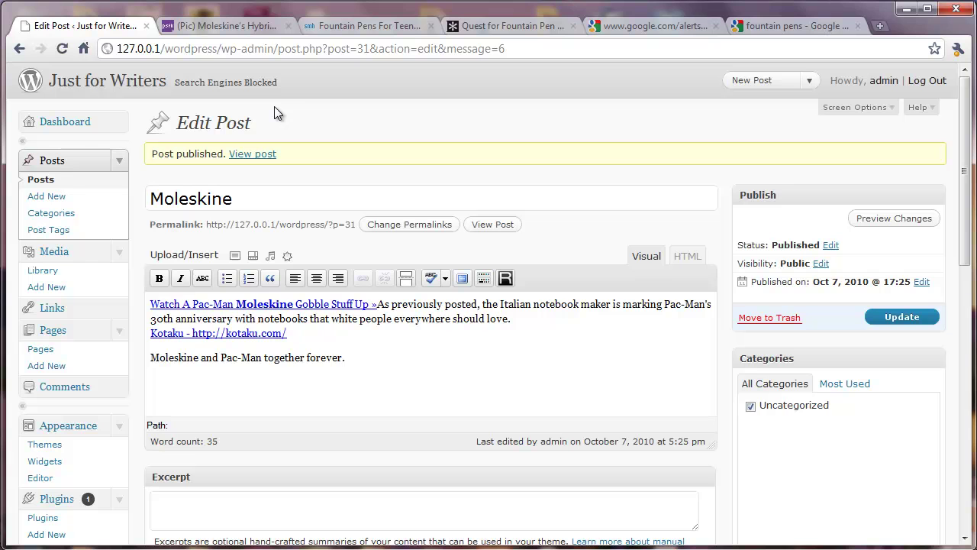
Examine the inserted excerpt in the published post and compare it with the full PSFK, SMH and DIY Planner source articles
{"action": "left_click_drag", "start_coordinate": [482, 338], "coordinate": [138, 297]}
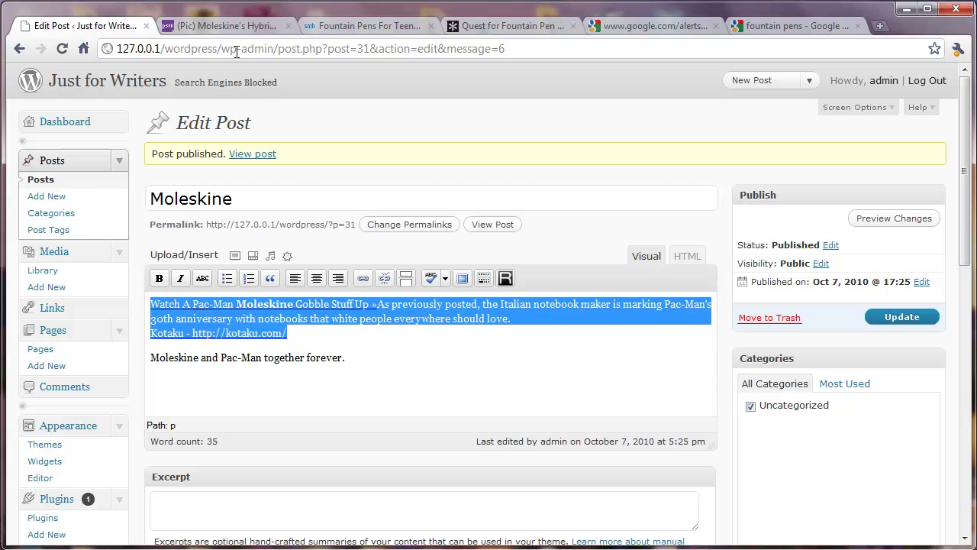
{"action": "left_click", "coordinate": [222, 26]}
{"action": "scroll", "coordinate": [336, 191], "scroll_direction": "down", "scroll_amount": 6}
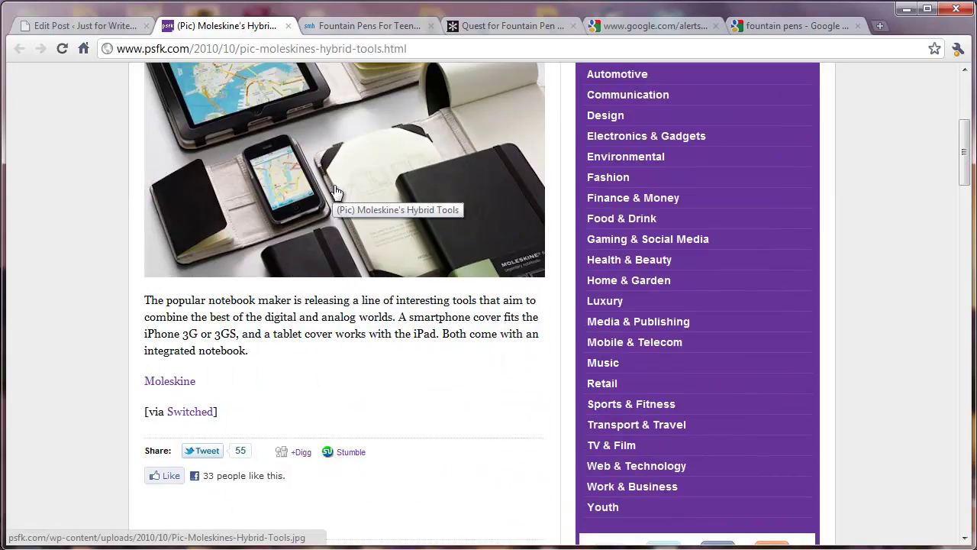
{"action": "scroll", "coordinate": [336, 191], "scroll_direction": "up", "scroll_amount": 6}
{"action": "left_click", "coordinate": [343, 25]}
{"action": "scroll", "coordinate": [321, 191], "scroll_direction": "down", "scroll_amount": 5}
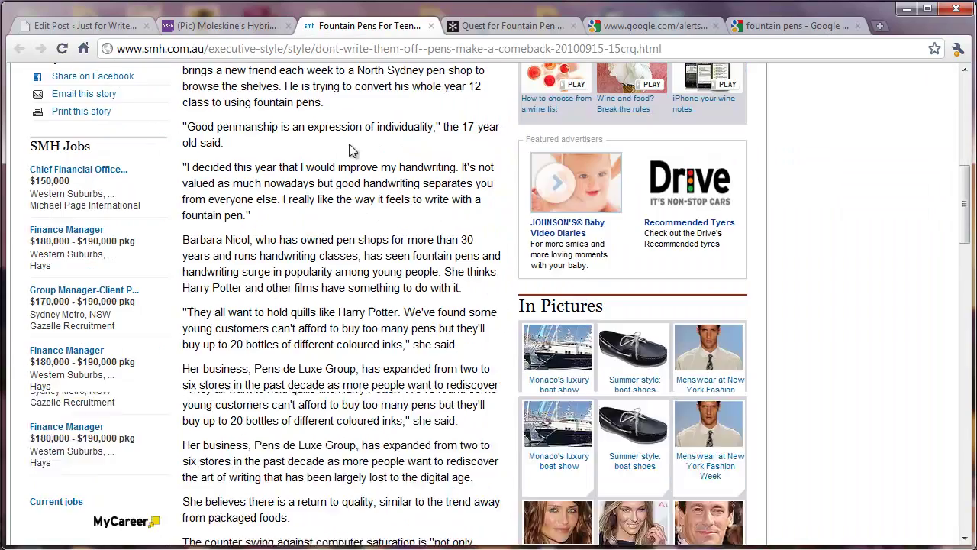
{"action": "left_click", "coordinate": [481, 25]}
{"action": "scroll", "coordinate": [370, 229], "scroll_direction": "down", "scroll_amount": 4}
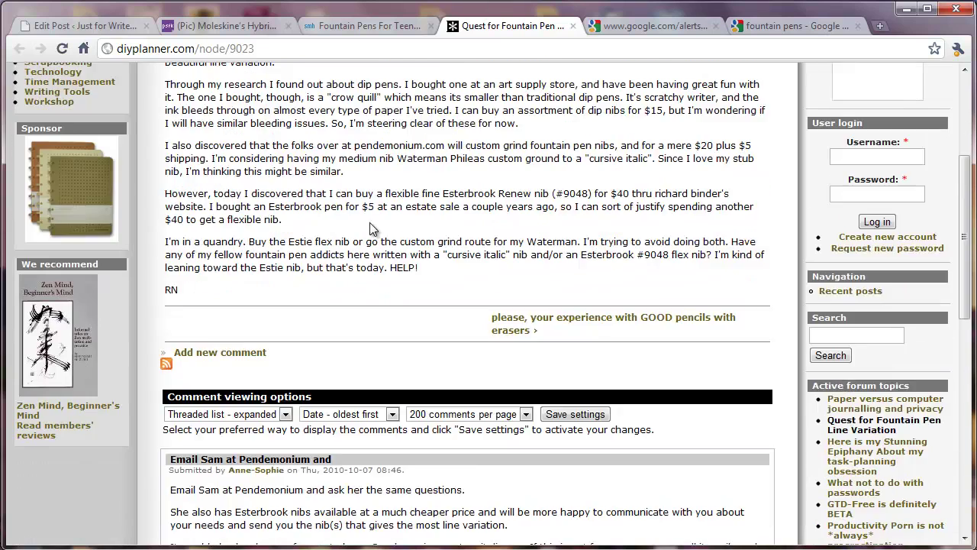
{"action": "scroll", "coordinate": [370, 229], "scroll_direction": "down", "scroll_amount": 3}
{"action": "left_click", "coordinate": [108, 28]}
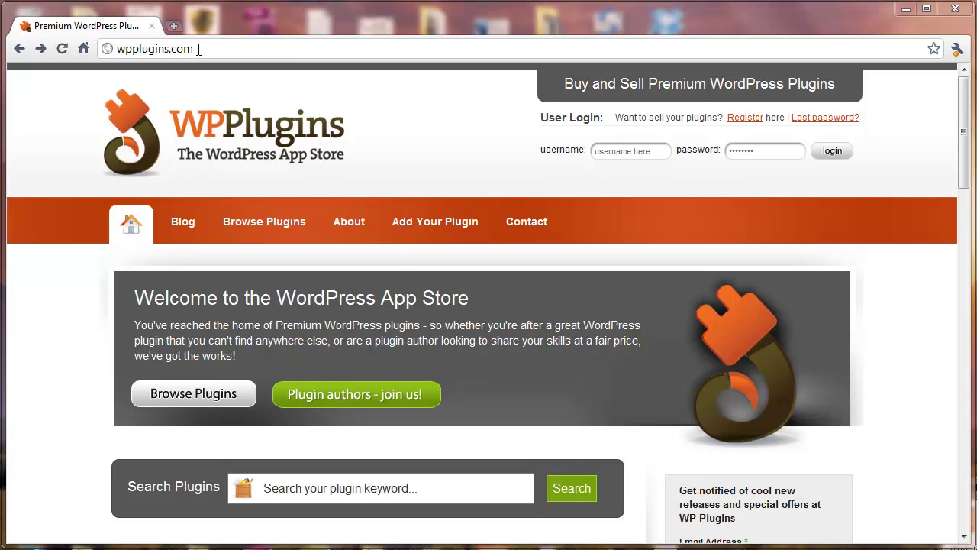
Search the WPPlugins store for "content avalanche"
{"action": "left_click", "coordinate": [312, 495]}
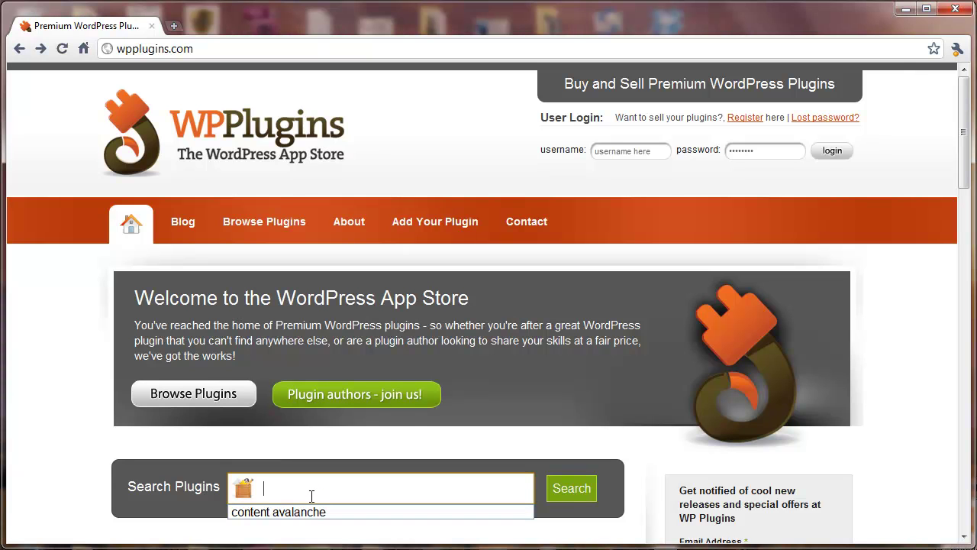
{"action": "type", "text": "content avla"}
{"action": "key", "text": "BackSpace"}
{"action": "key", "text": "BackSpace"}
{"action": "type", "text": "alanche"}
{"action": "key", "text": "Return"}
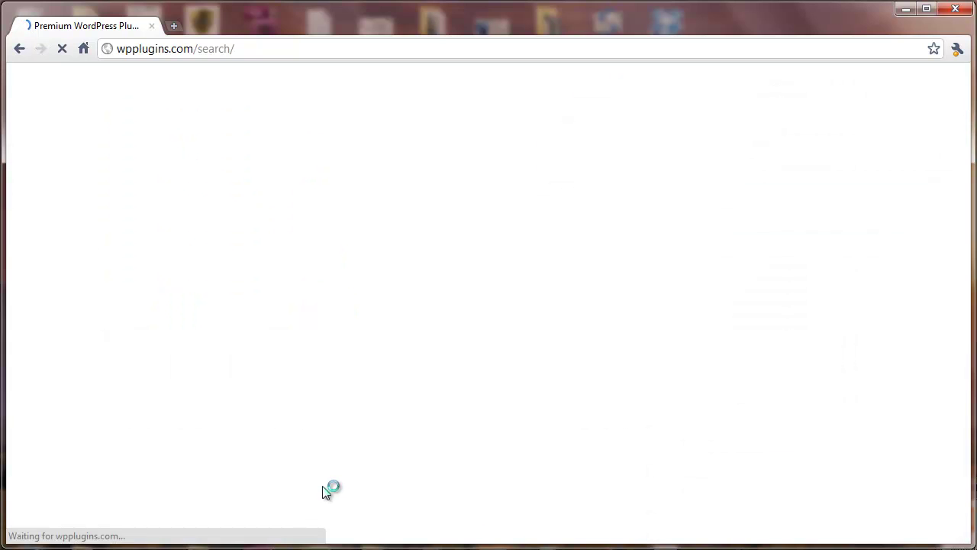
Open the Content Avalanche plugin page from the results and review its description, plugin information and pricing
{"action": "scroll", "coordinate": [329, 443], "scroll_direction": "down", "scroll_amount": 1}
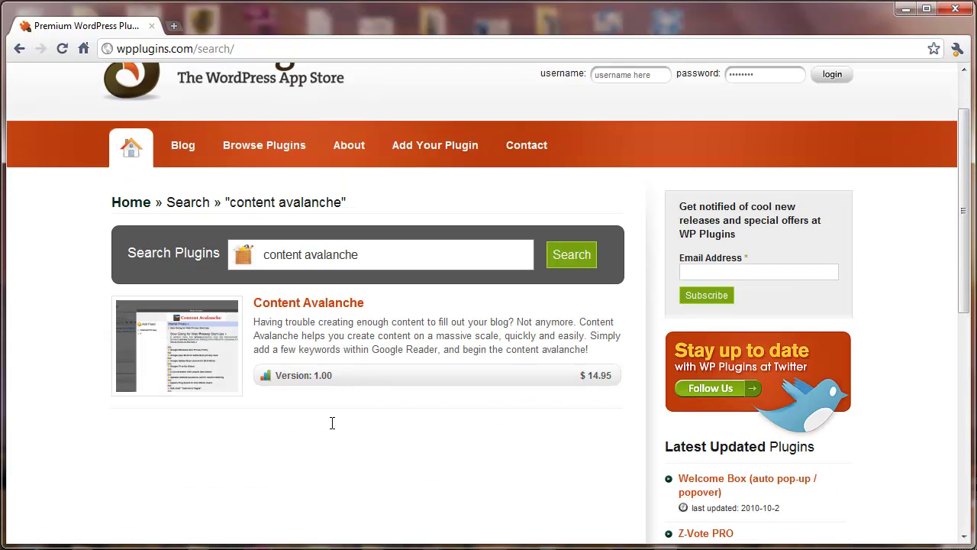
{"action": "left_click", "coordinate": [301, 306]}
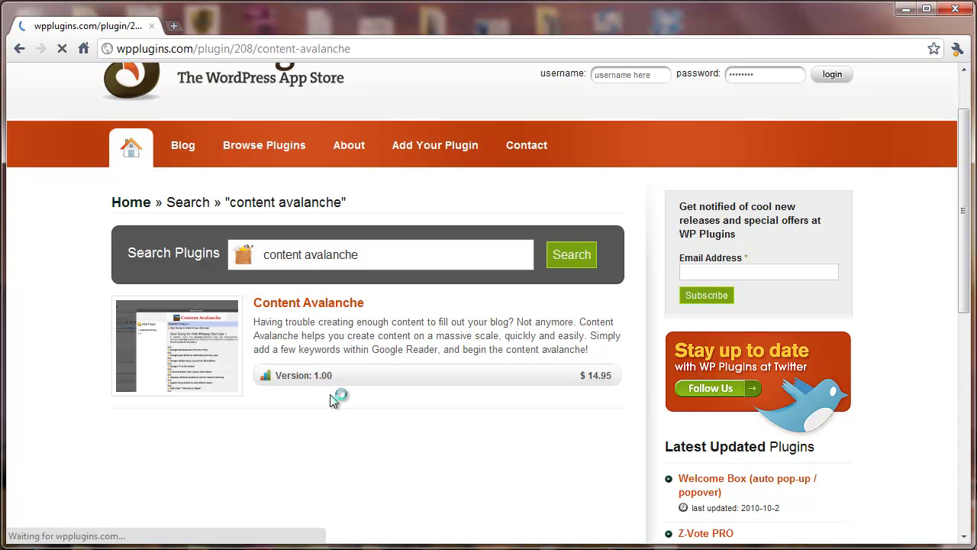
{"action": "scroll", "coordinate": [330, 397], "scroll_direction": "down", "scroll_amount": 5}
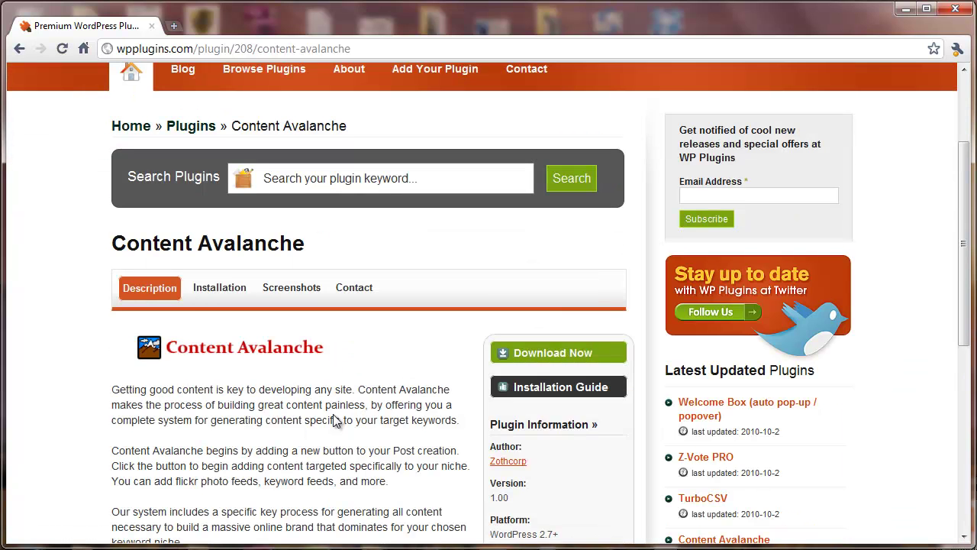
{"action": "scroll", "coordinate": [604, 458], "scroll_direction": "up", "scroll_amount": 1}
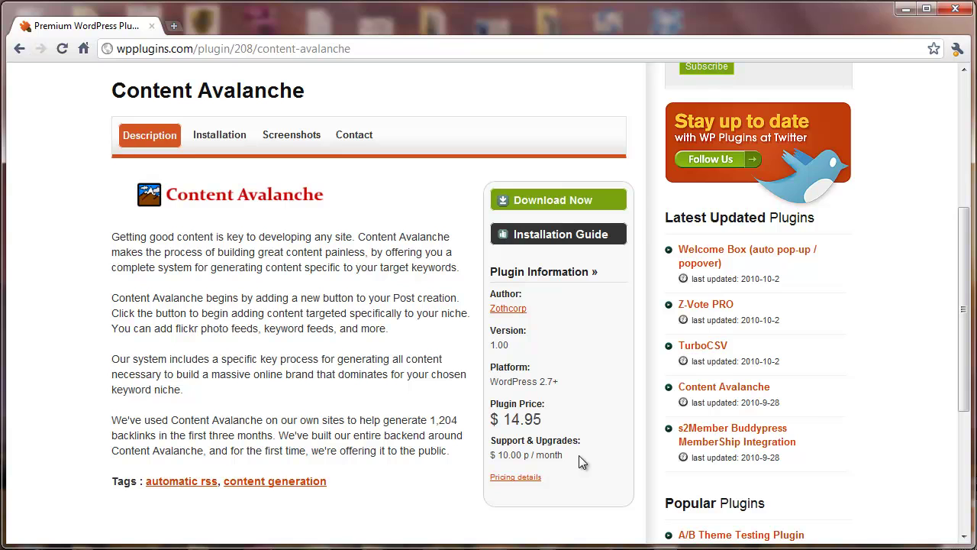